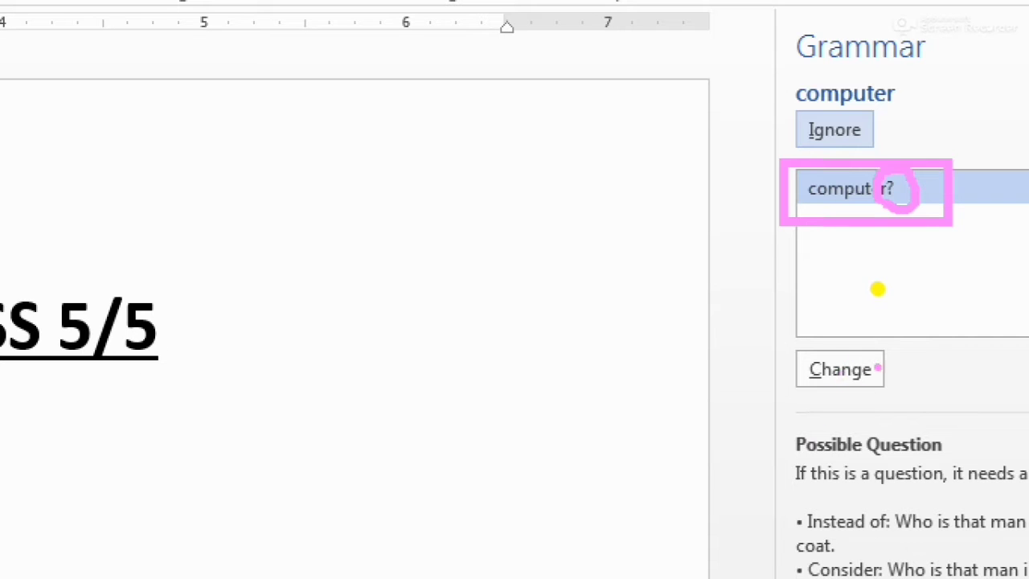
- Accept the grammar suggestion "computer?" for the sentence "What is computer"
mouse_move(772, 329)
left_mouse_down()
mouse_move(836, 406)
mouse_move(934, 407)
left_mouse_up()
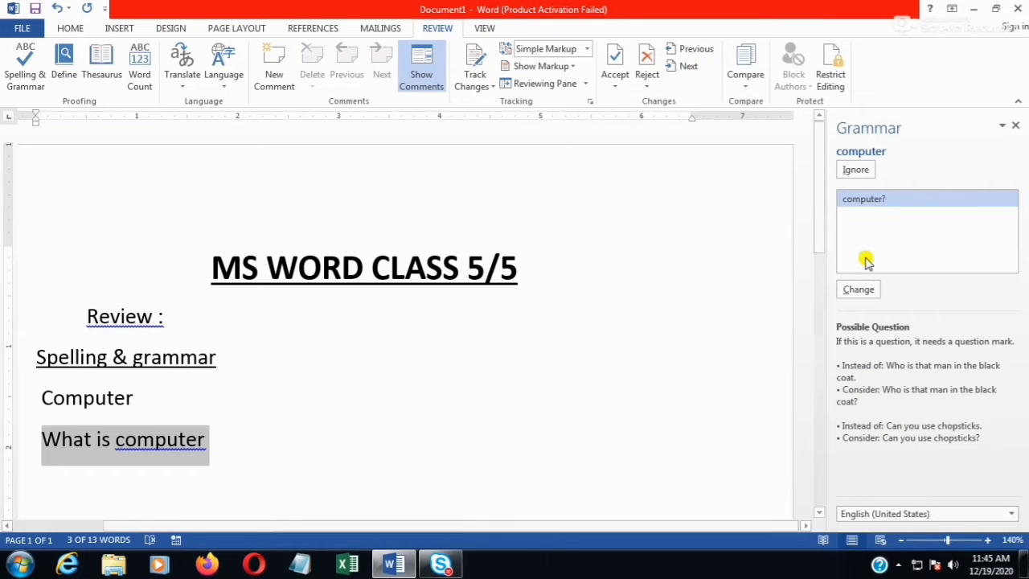
left_click(858, 289)
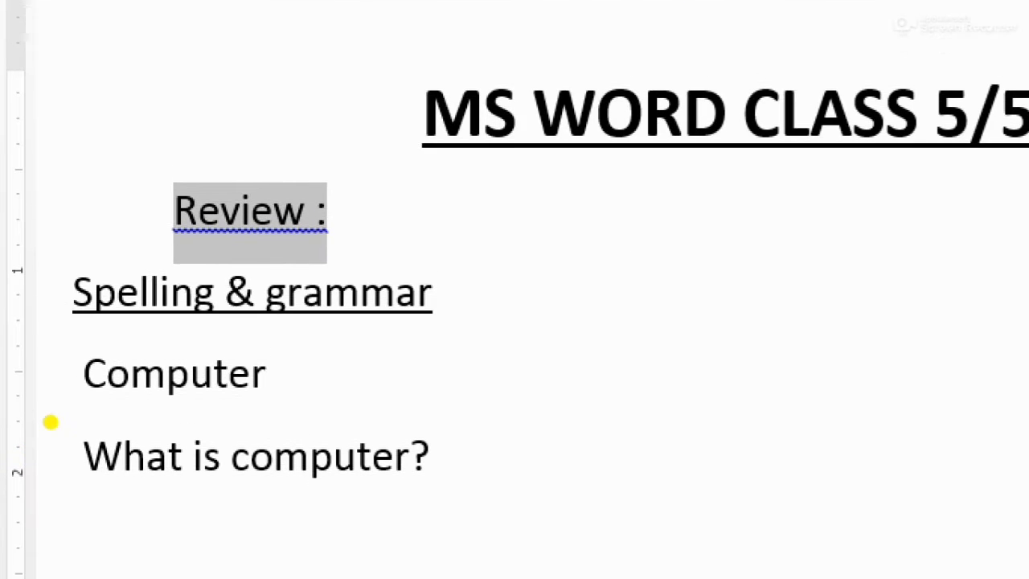
mouse_move(71, 418)
left_mouse_down()
mouse_move(404, 514)
mouse_move(492, 516)
left_mouse_up()
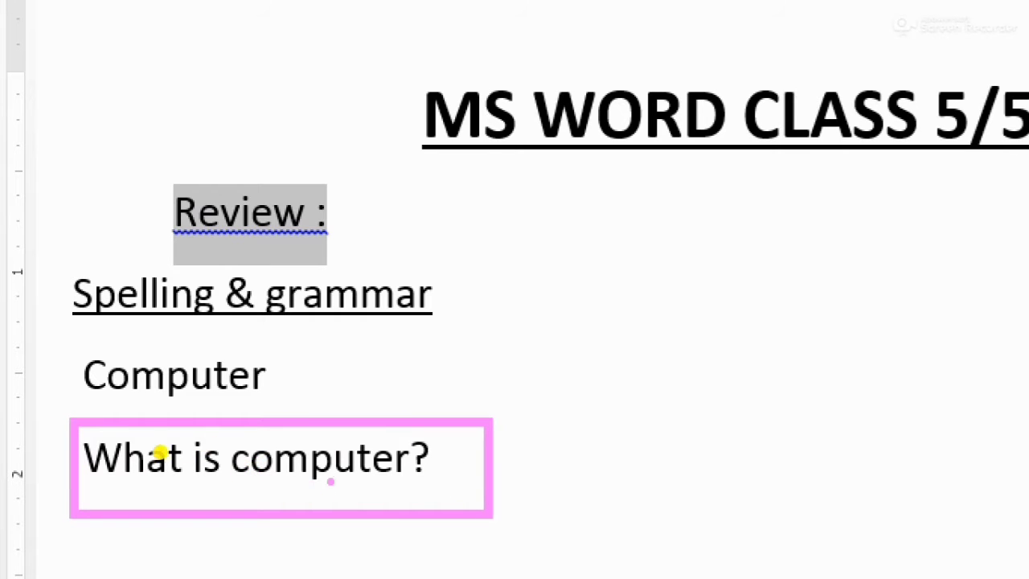
mouse_move(543, 452)
left_mouse_down()
mouse_move(545, 486)
mouse_move(683, 409)
left_mouse_up()
key("Escape")
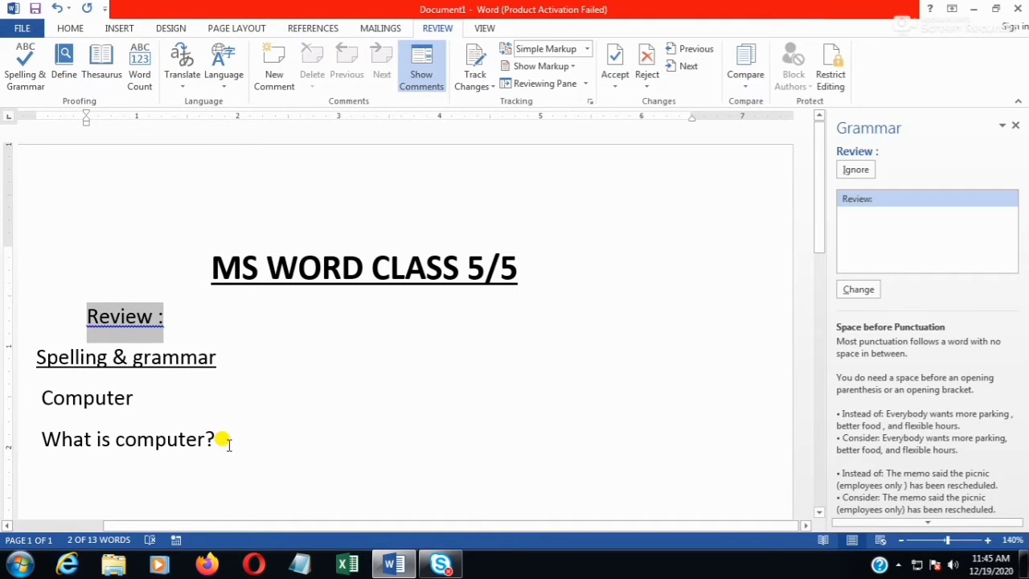
- Remove the stray blank line under "Review :" and start a new line below "What is computer?"
key("Return")
key("BackSpace")
key("BackSpace")
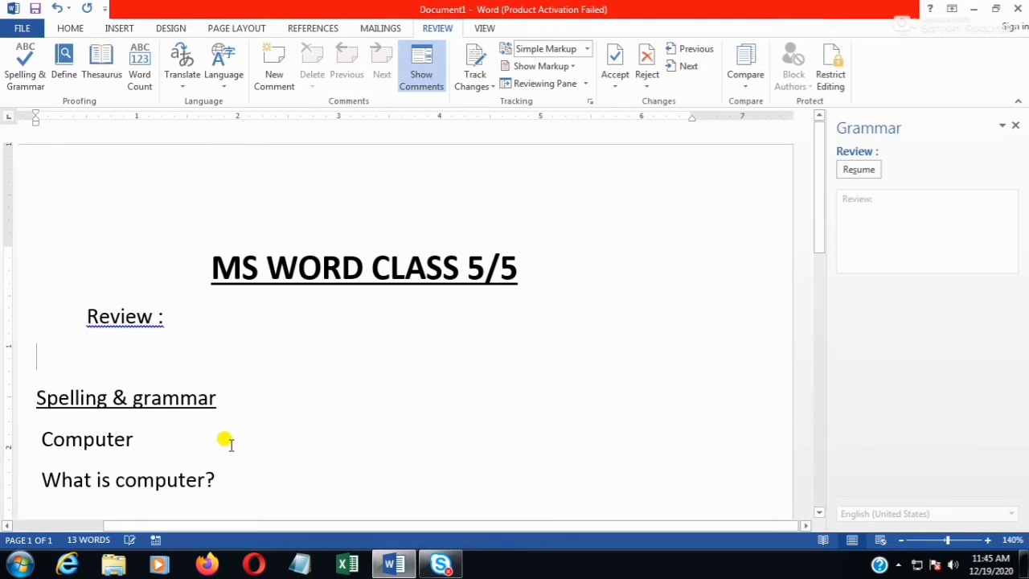
left_click(239, 445)
key("Return")
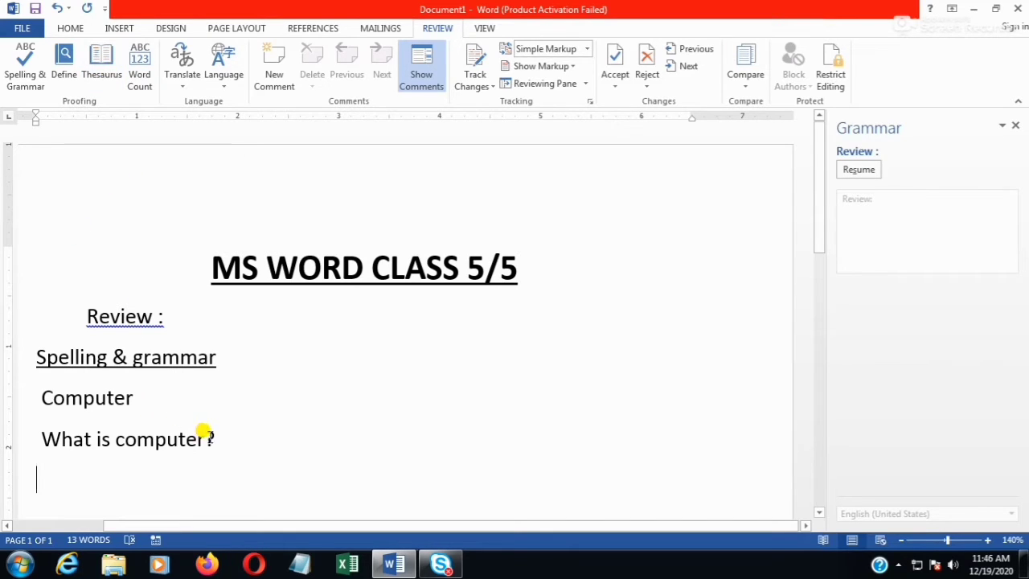
- Replace the word "computer" in "What is computer?" with the Thesaurus synonym "PC"
left_click_drag(205, 440, 113, 438)
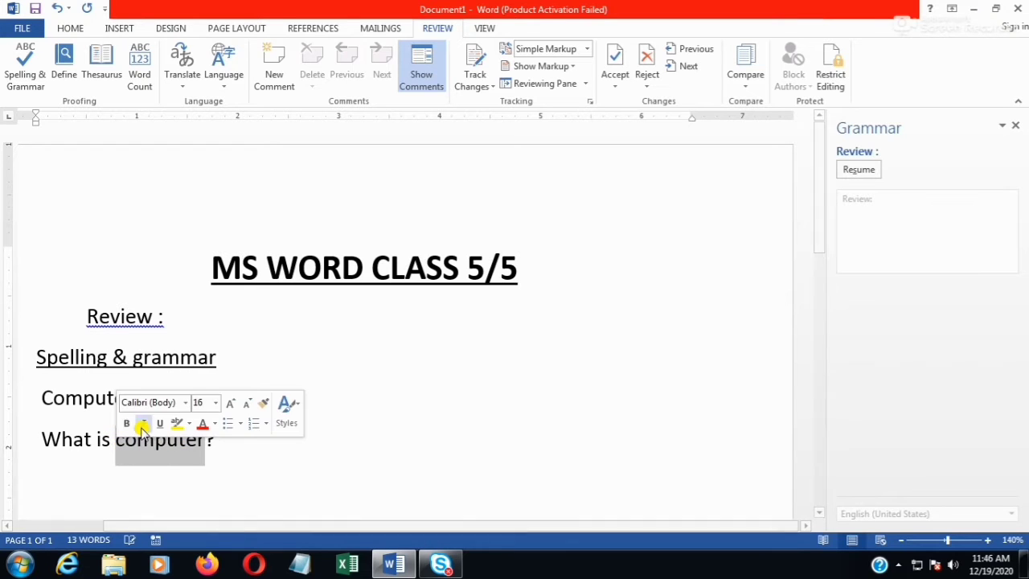
left_click(108, 71)
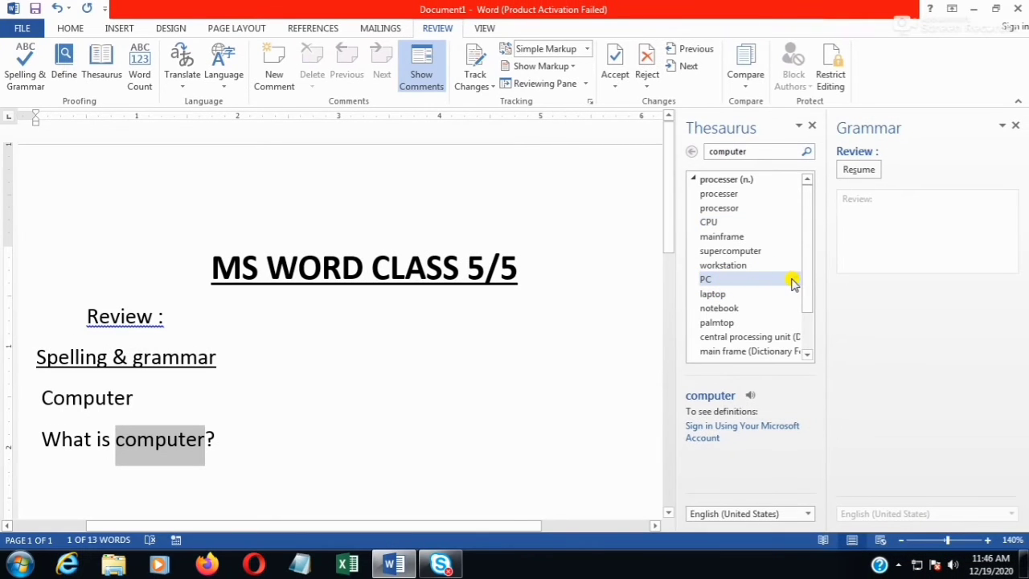
left_click(792, 279)
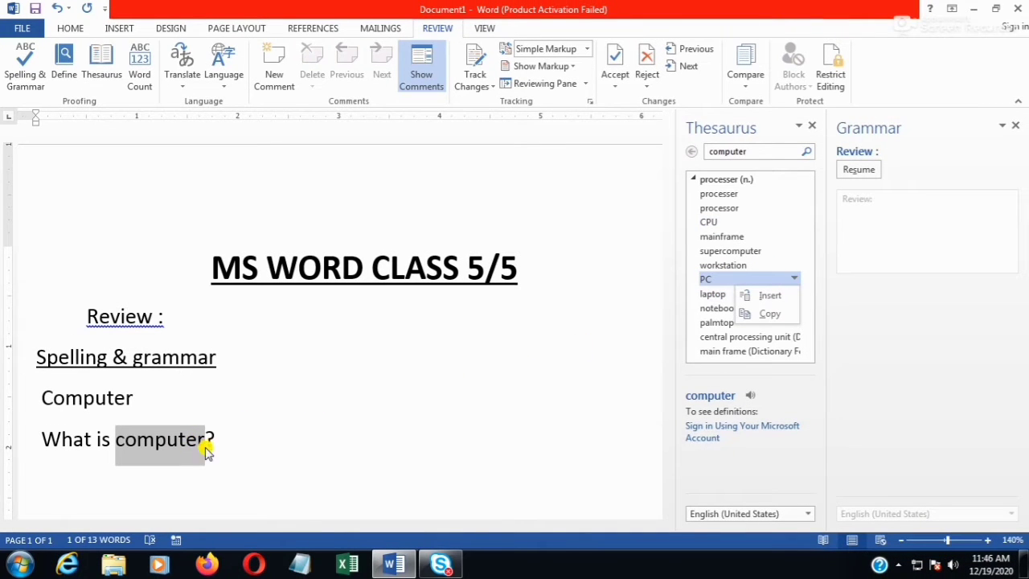
left_click(228, 422)
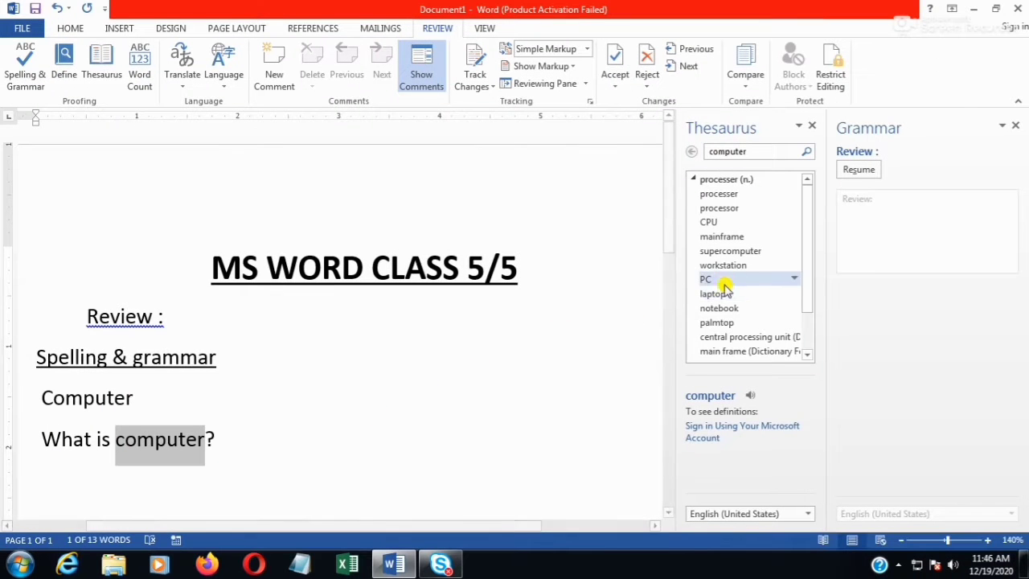
left_click(794, 279)
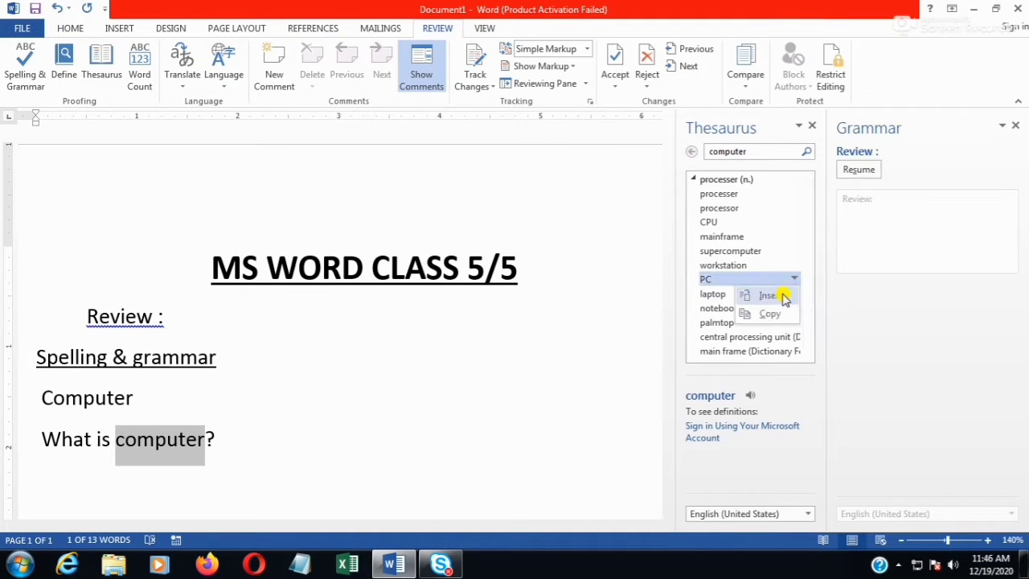
left_click(780, 299)
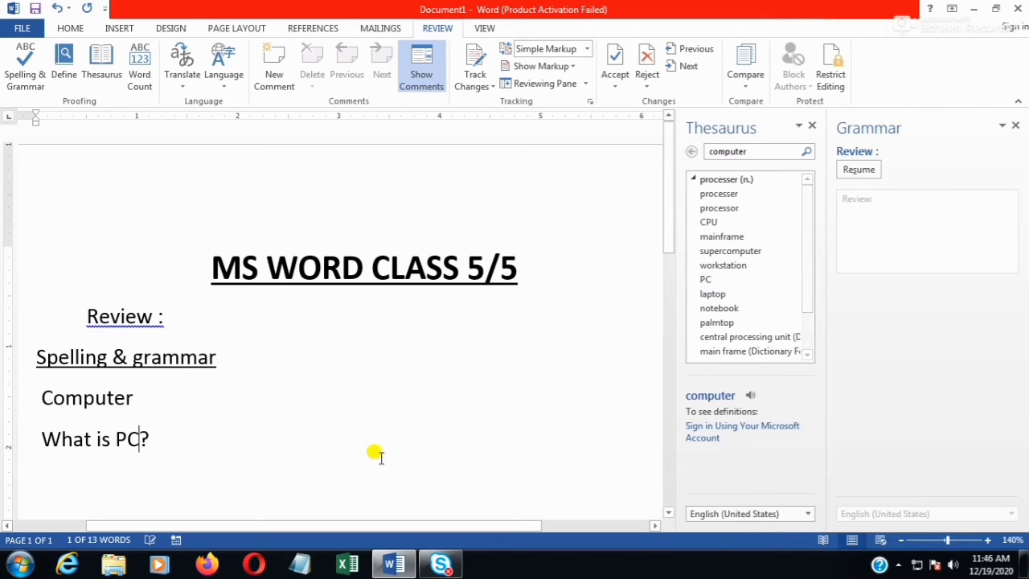
key("End")
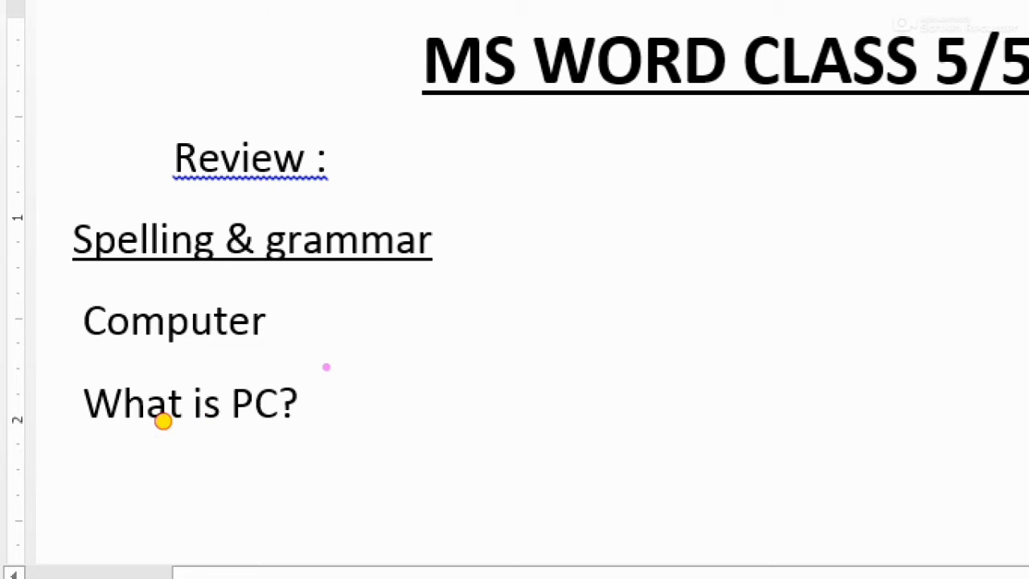
left_click_drag(326, 364, 219, 487)
left_click_drag(113, 480, 16, 466)
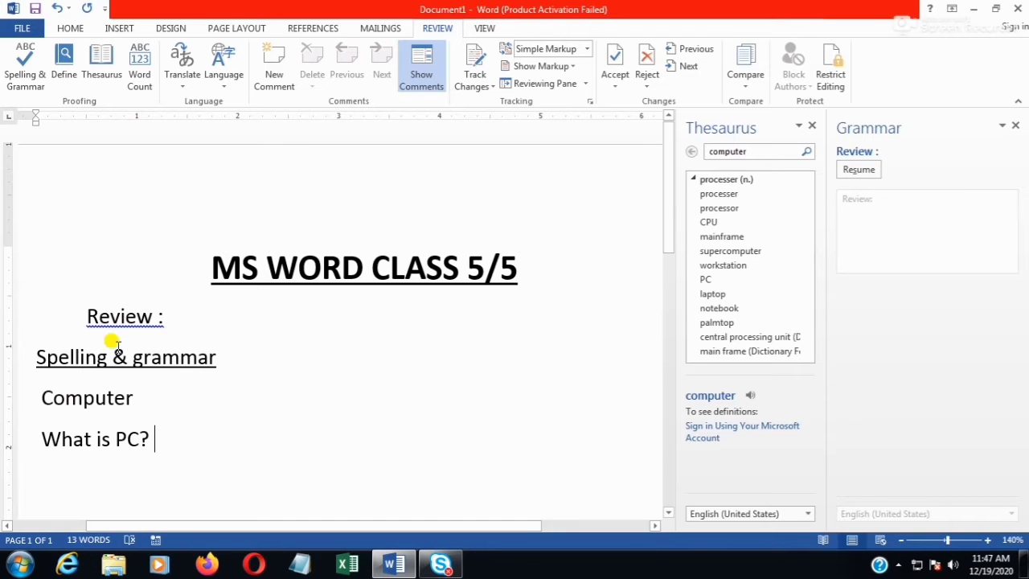
- Check the document's word count statistics and close them
left_click(145, 75)
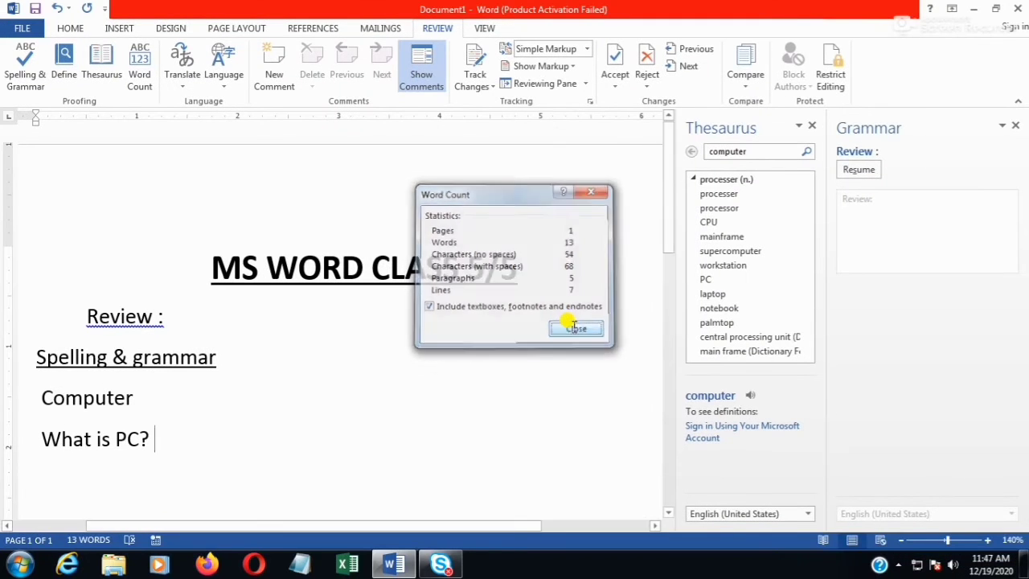
left_click(664, 401)
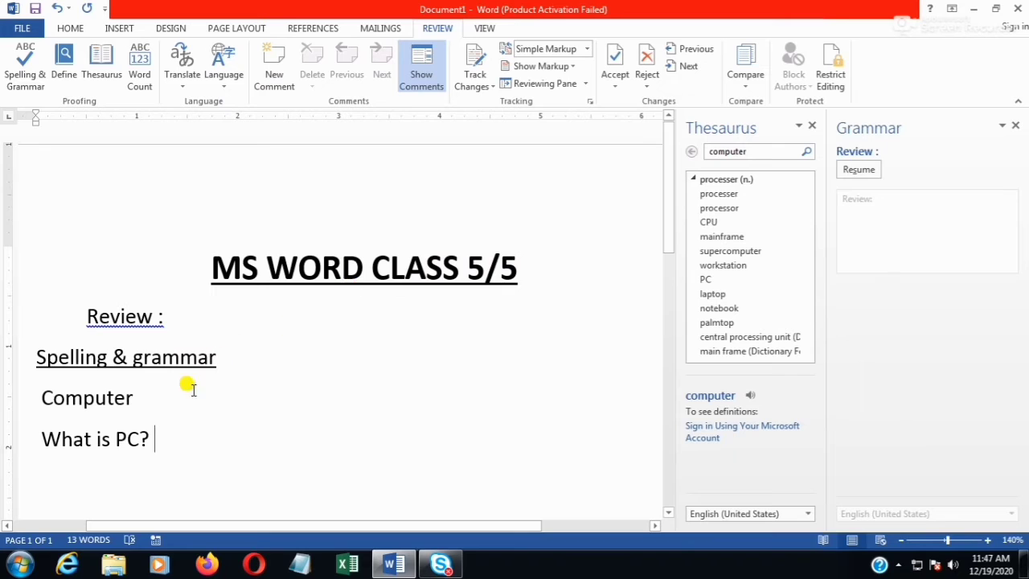
- Attach the comment "Pc mean personal computer" to the word "PC" in the question, closing the Grammar and Thesaurus panes
left_click(133, 438)
double_click(127, 439)
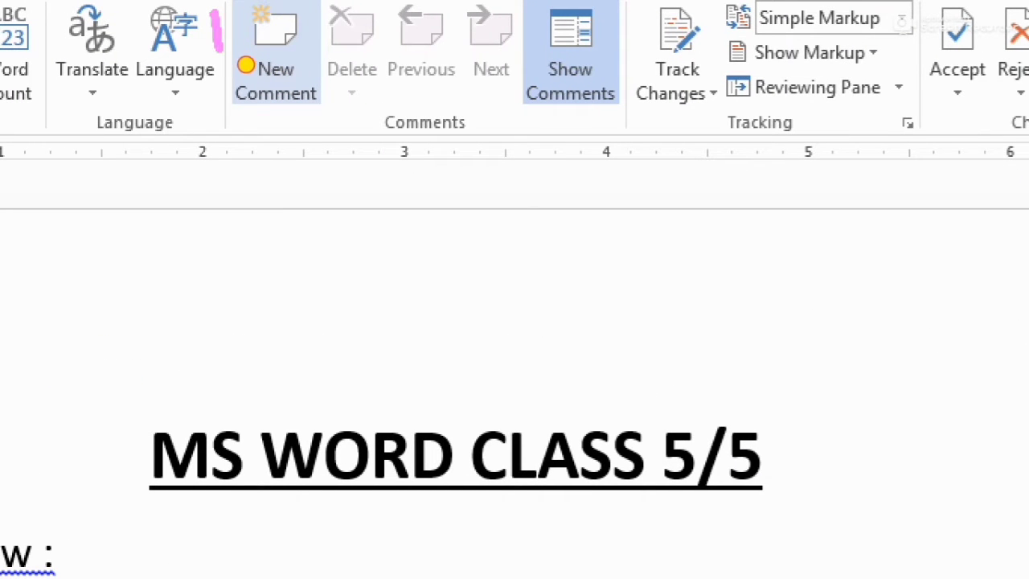
mouse_move(246, 61)
left_mouse_down()
mouse_move(278, 99)
mouse_move(308, 104)
mouse_move(296, 103)
left_mouse_up()
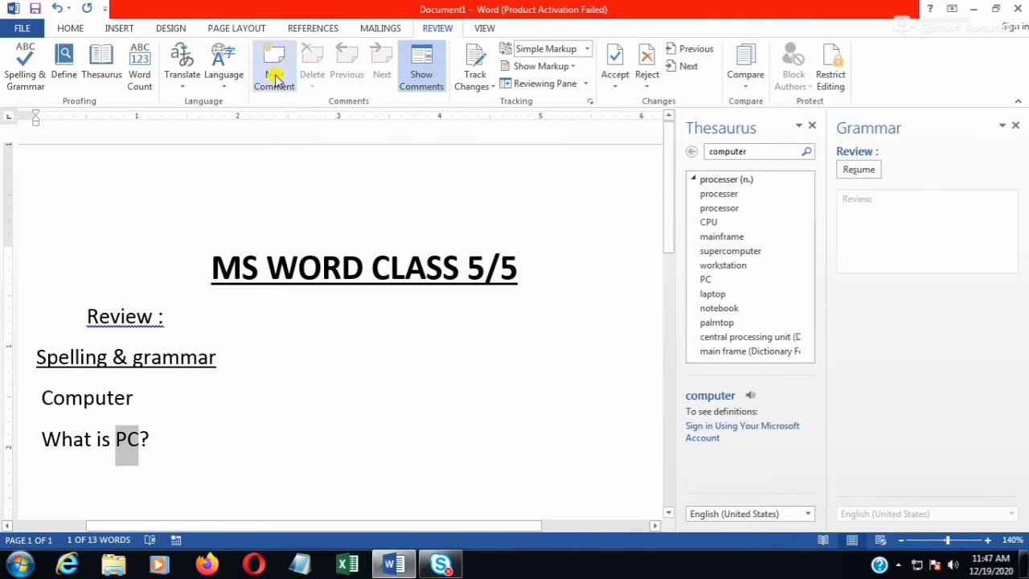
left_click(274, 78)
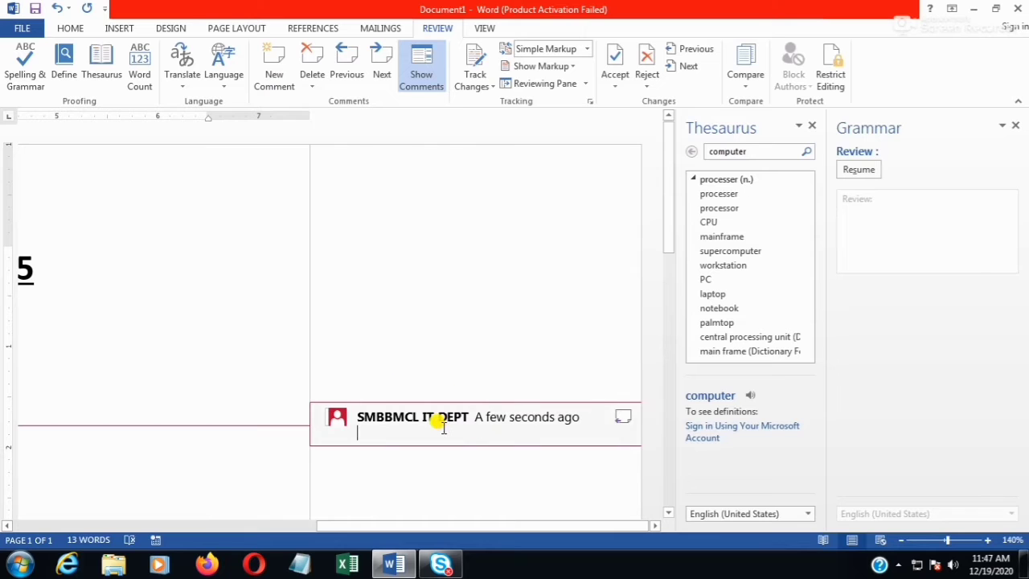
left_click(1016, 126)
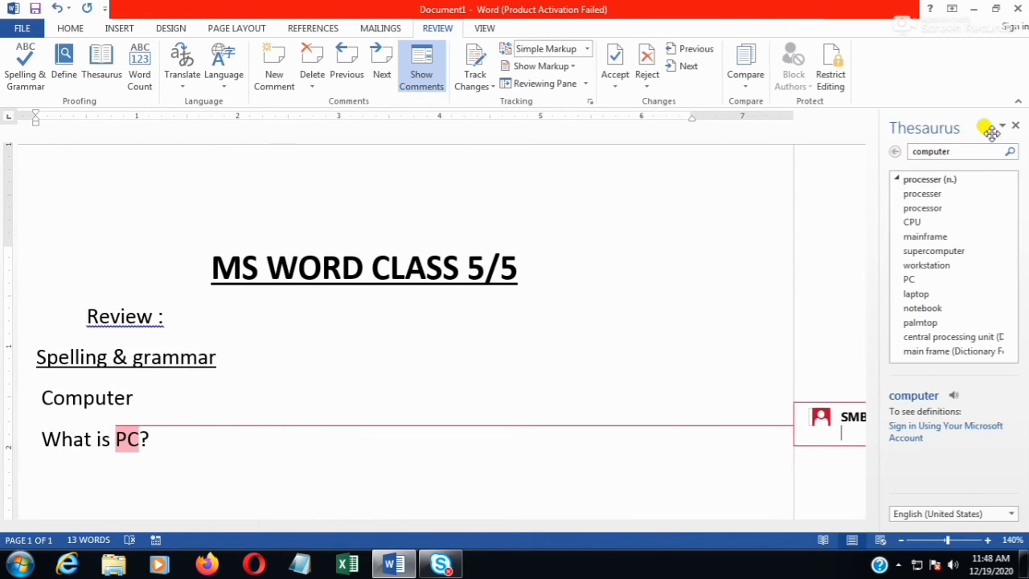
left_click(1014, 127)
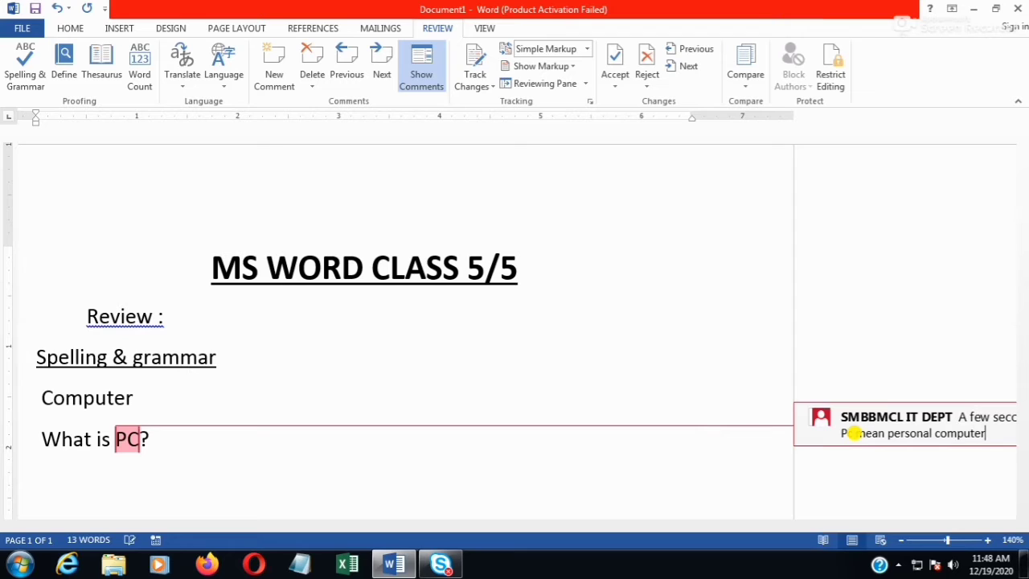
left_click(724, 442)
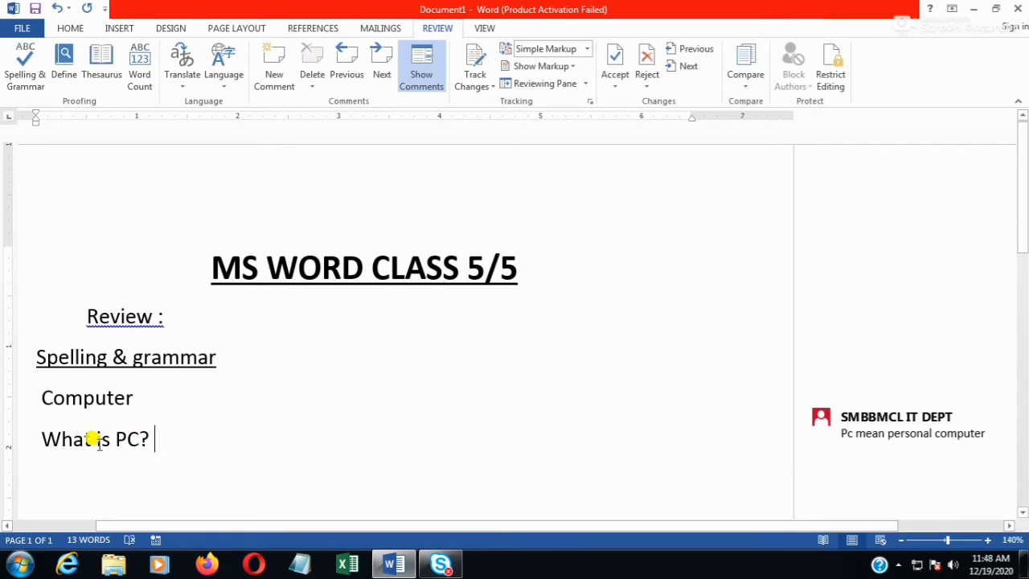
- Delete the comment attached to the word "PC" in "What is PC?"
mouse_move(127, 438)
left_click_drag(32, 359, 179, 454)
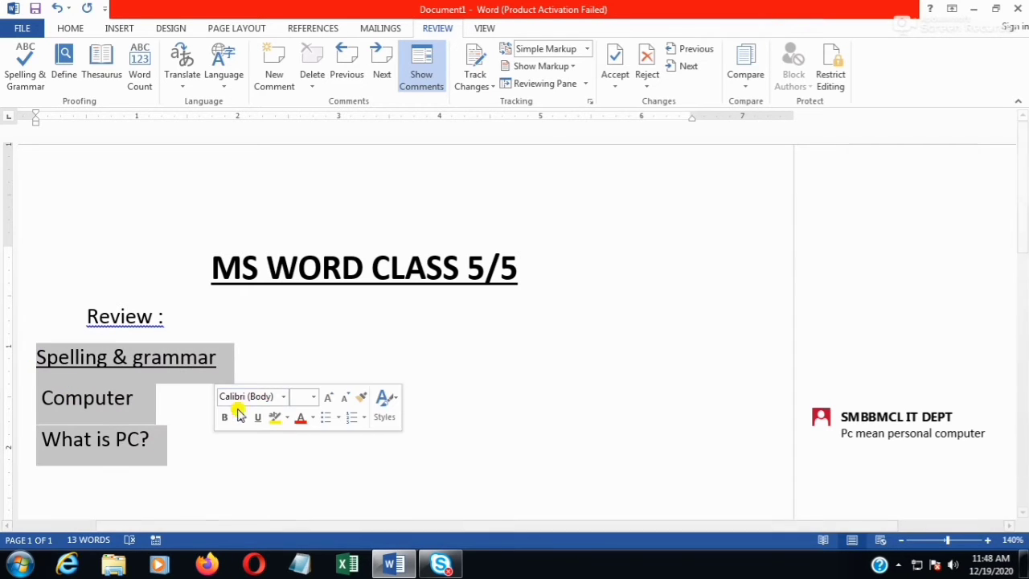
left_click(170, 438)
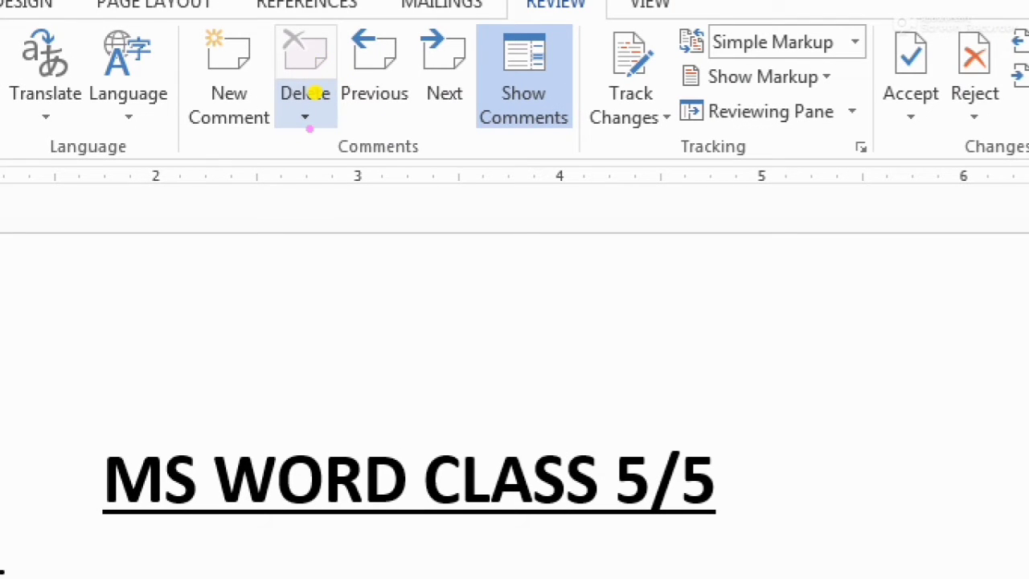
left_click(311, 95)
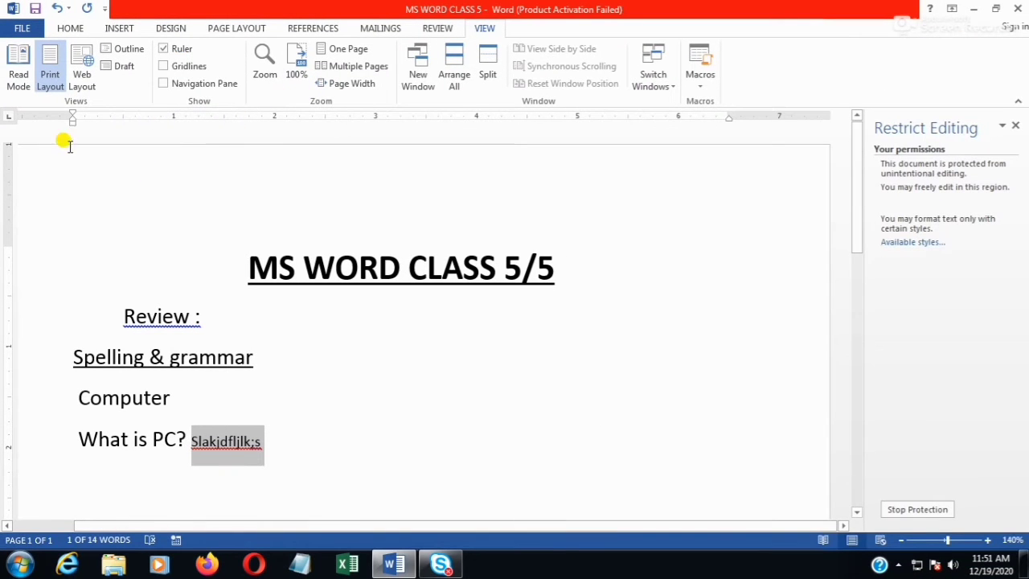
- Preview the document in Read Mode and return to the normal editing view
left_click(16, 80)
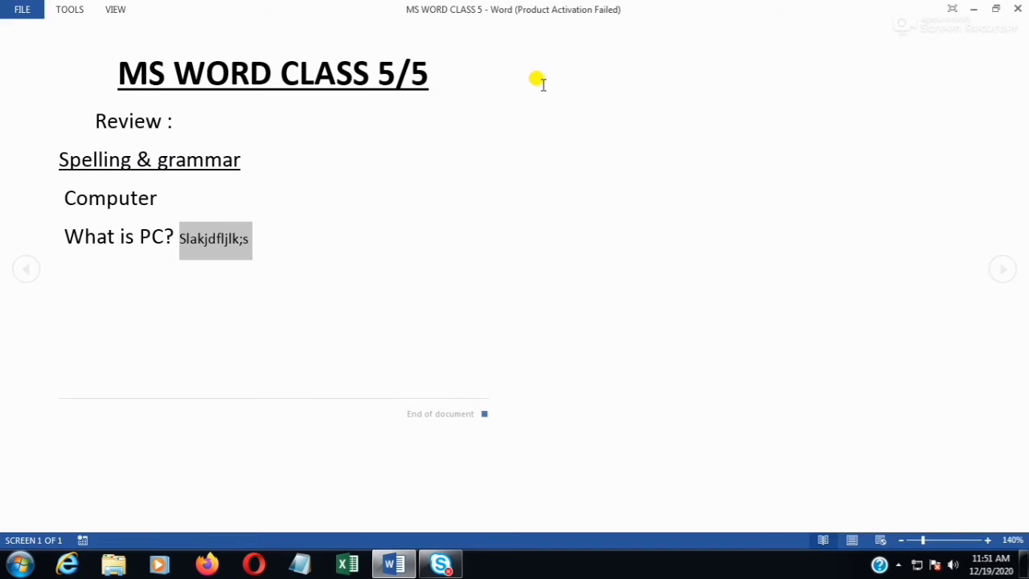
key("Escape")
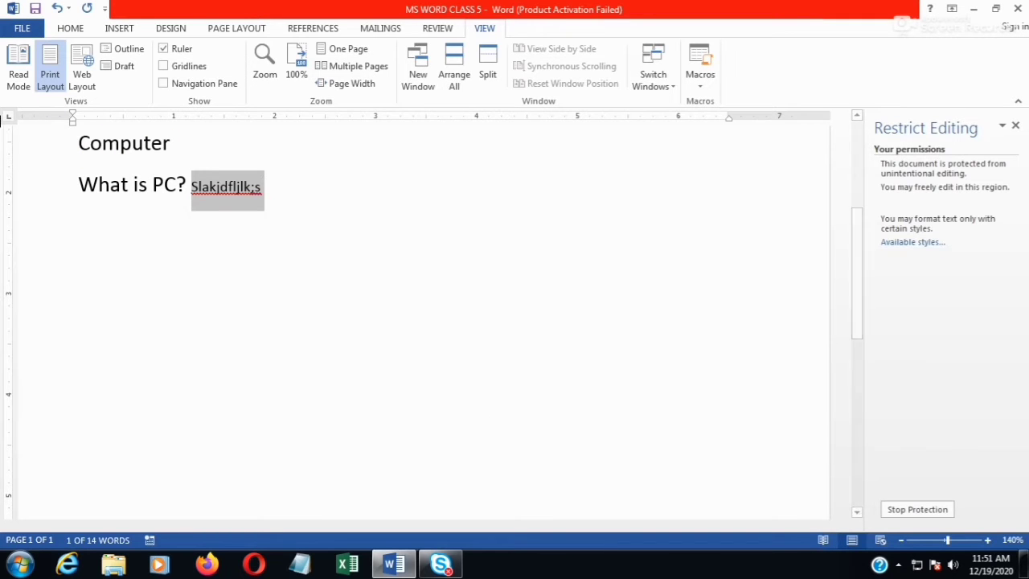
left_click(20, 84)
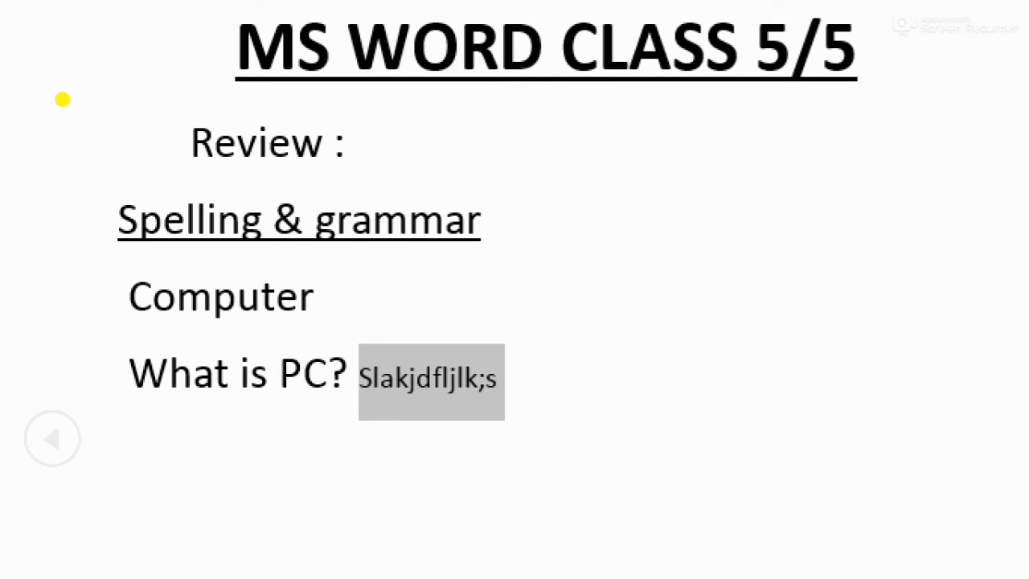
key("Escape")
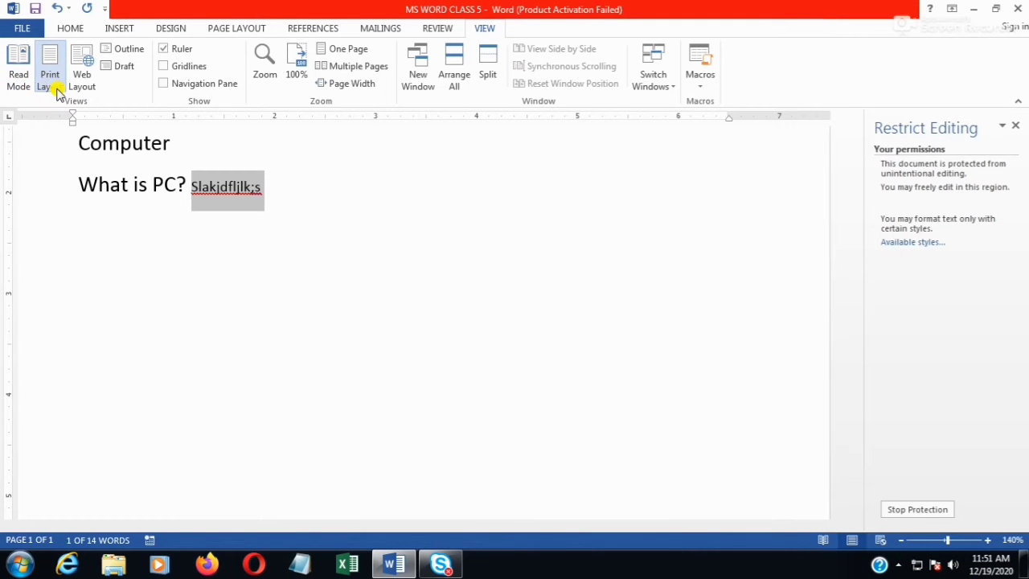
- Keep the document in Print Layout and reduce its zoom to 100%
left_click(52, 85)
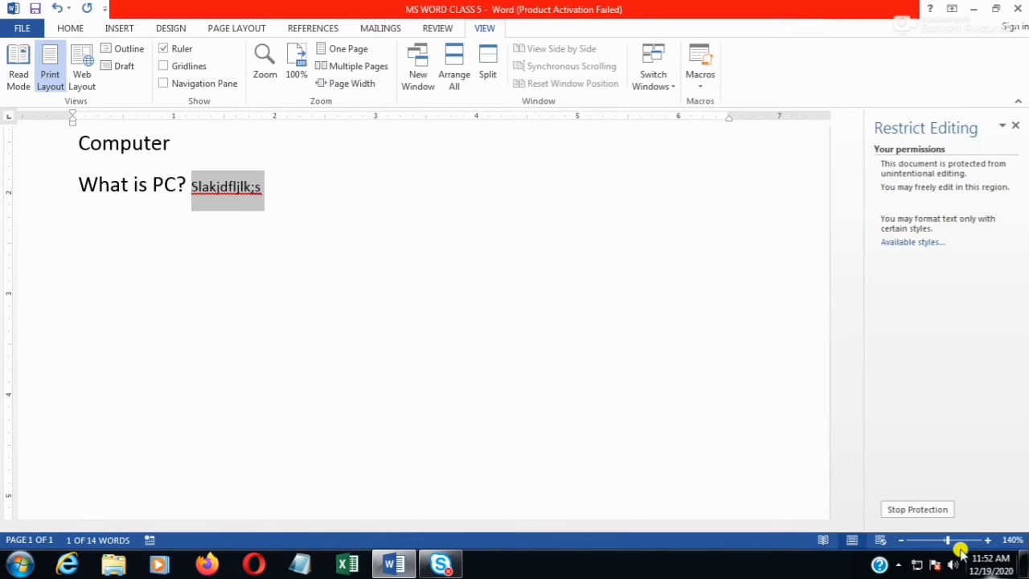
left_click(900, 541)
left_click(900, 541)
left_click(902, 541)
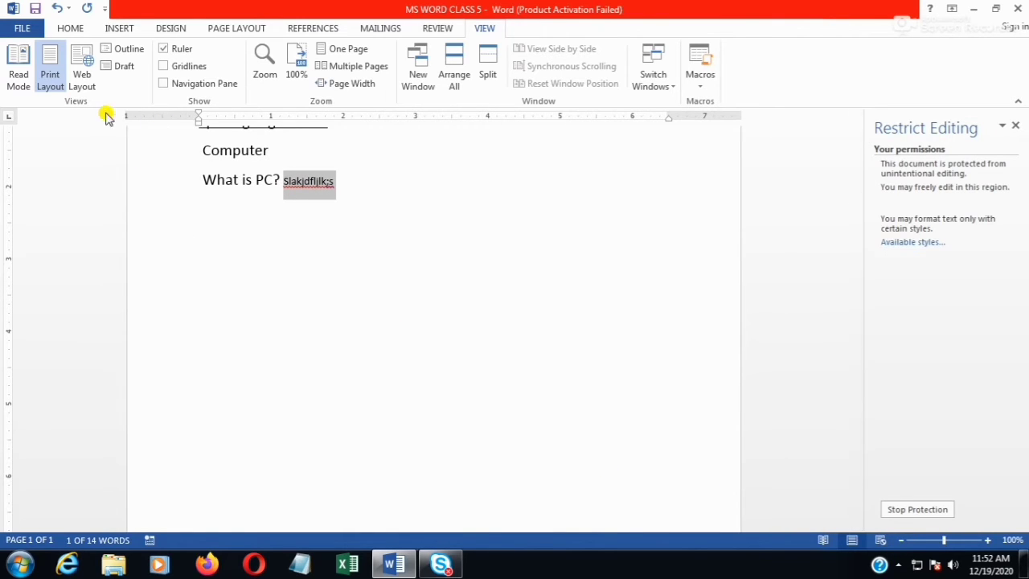
- Compare the document in Web Layout and Print Layout, and switch it to Outline view
left_click(83, 80)
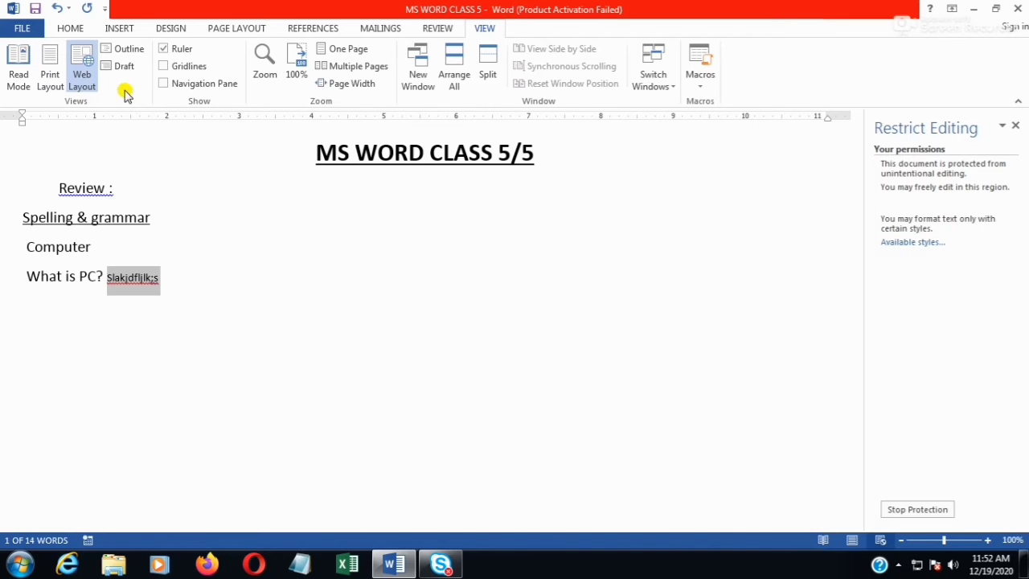
left_click(58, 86)
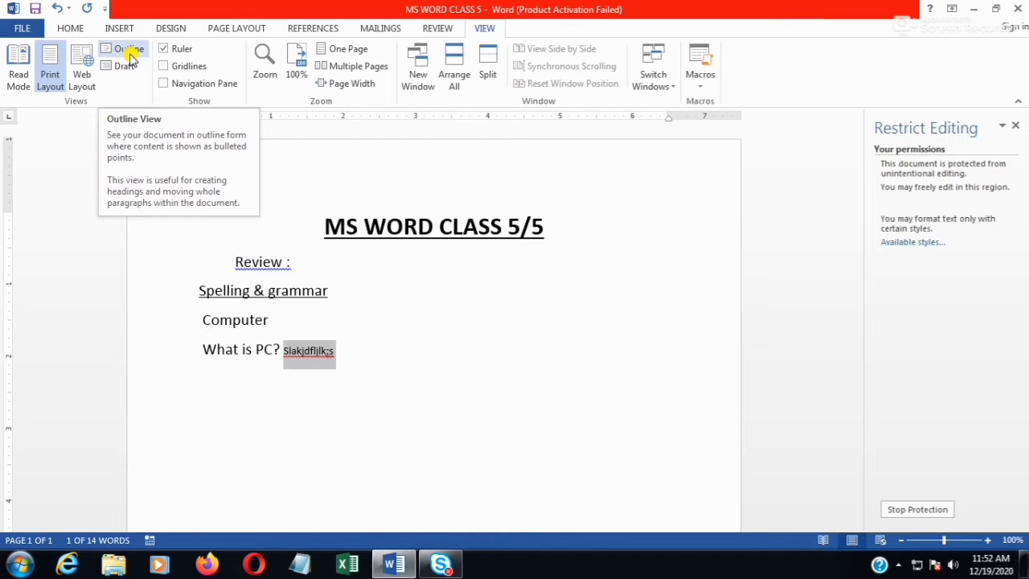
left_click(128, 50)
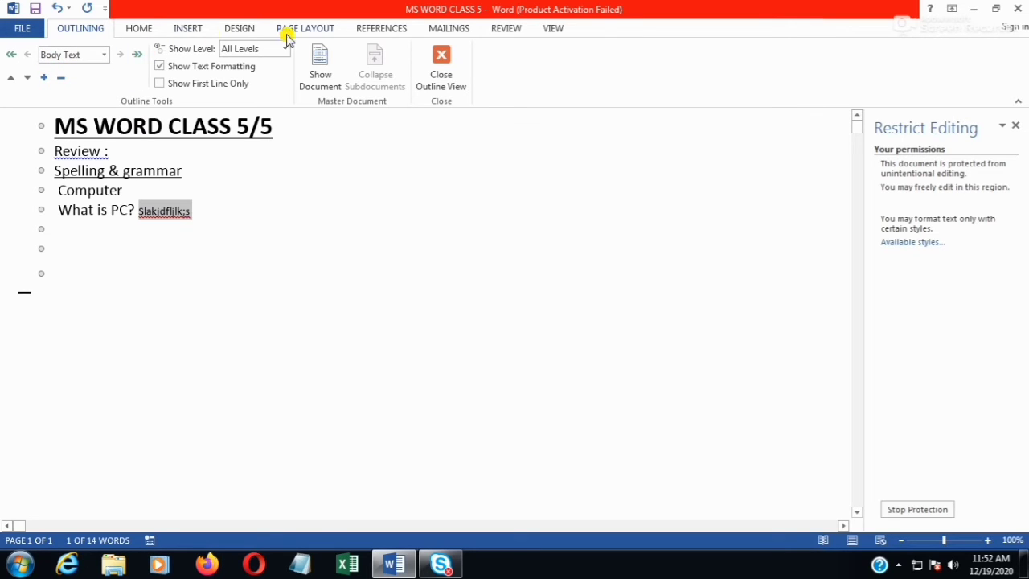
left_click(552, 28)
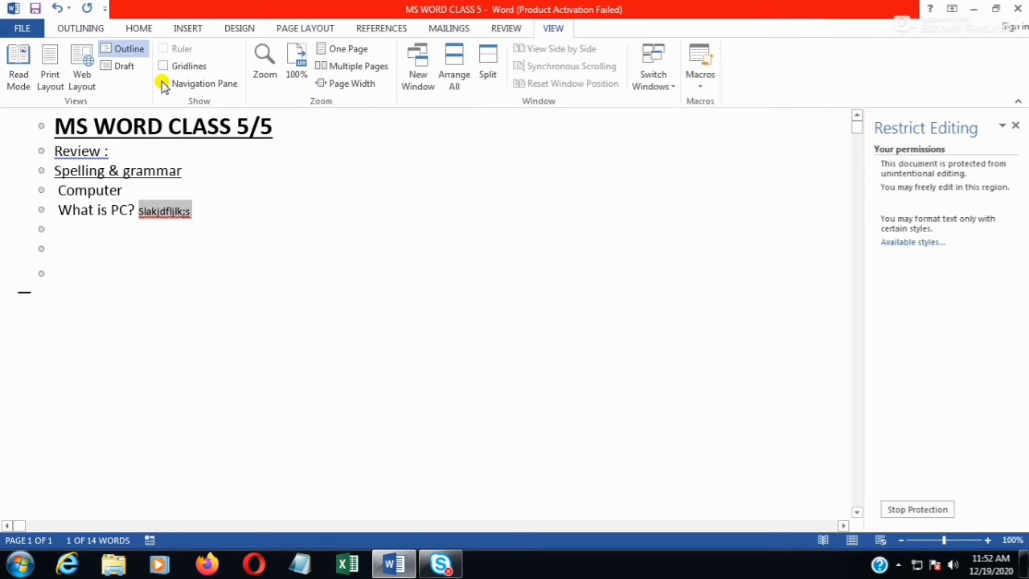
- Return the document to Print Layout, show the page gridlines and hide them again
left_click(50, 78)
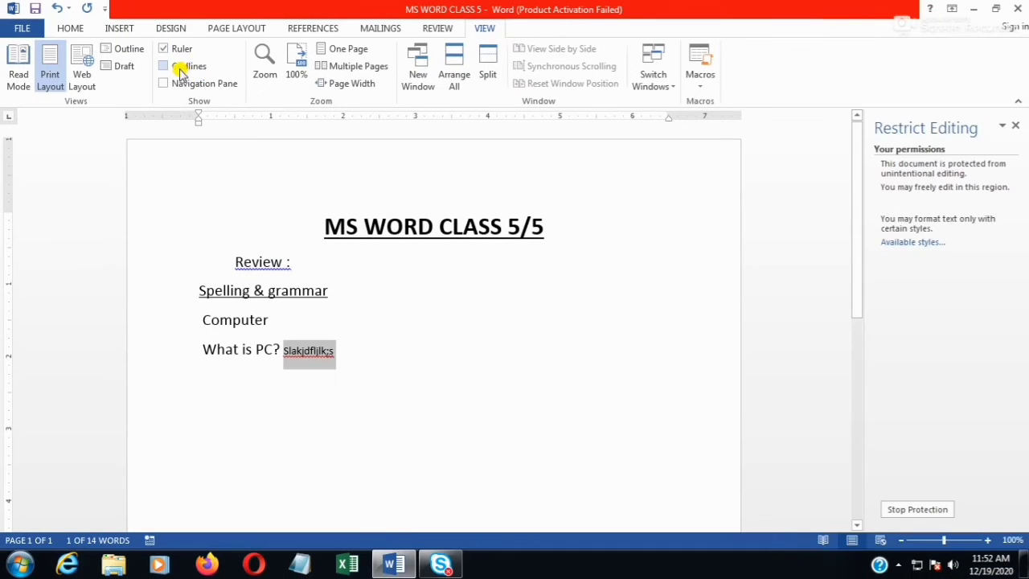
left_click(166, 67)
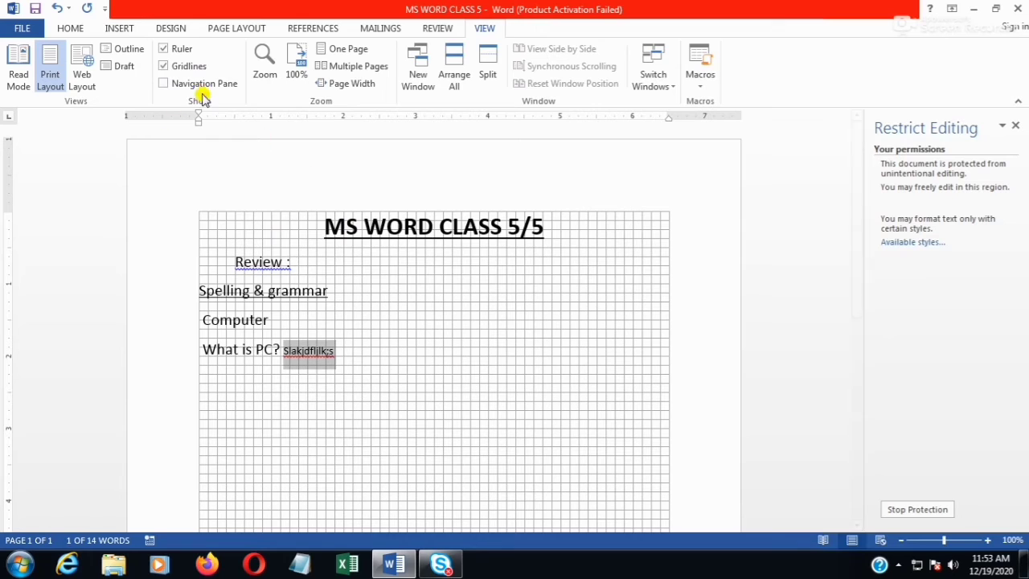
left_click(191, 66)
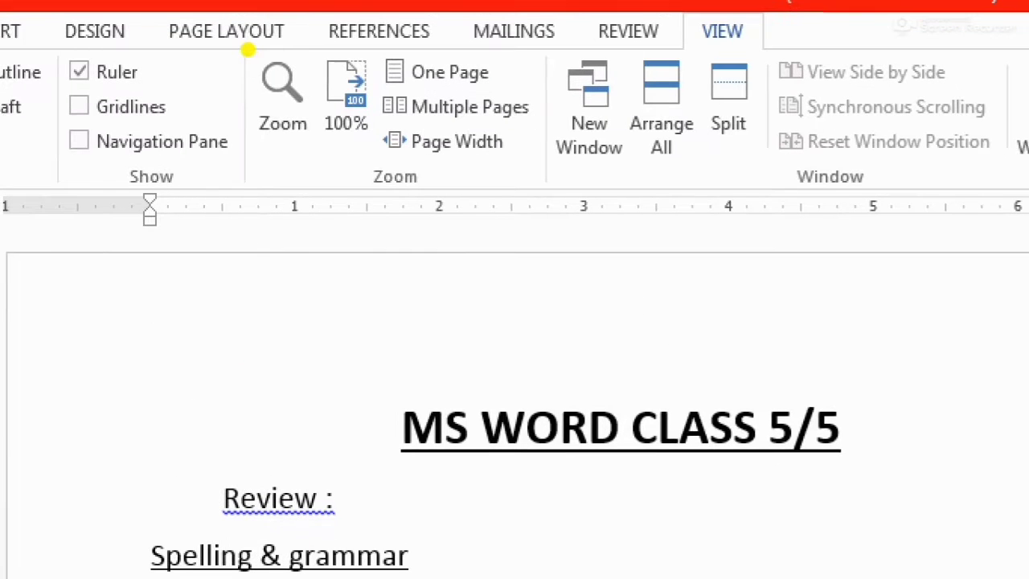
mouse_move(248, 42)
left_mouse_down()
mouse_move(254, 91)
mouse_move(241, 44)
mouse_move(248, 71)
mouse_move(546, 187)
mouse_move(490, 12)
mouse_move(244, 40)
left_mouse_up()
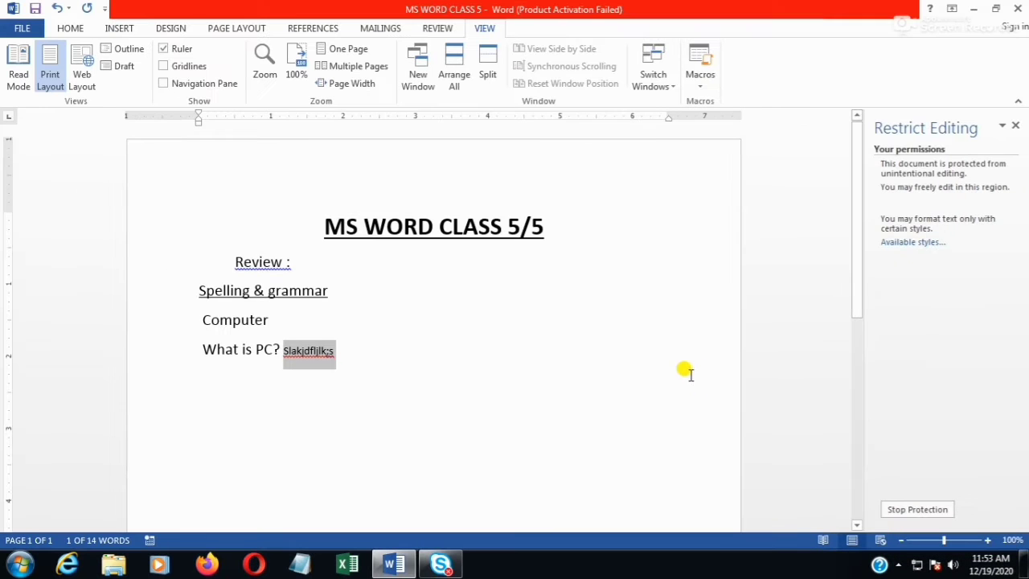
- Apply a 100% zoom to the document, and change the display to One Page and Multiple Pages
left_click(266, 66)
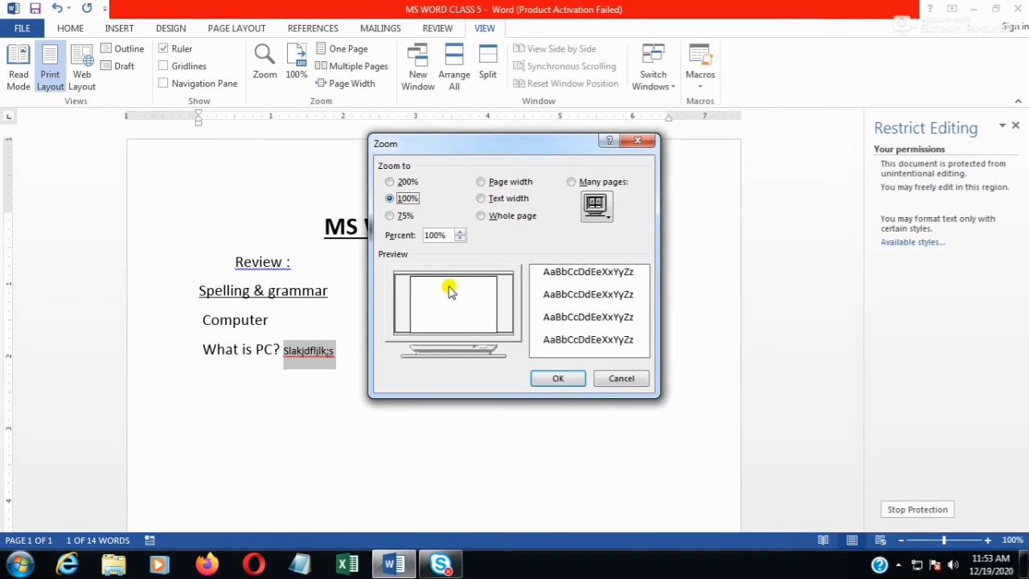
left_click(554, 378)
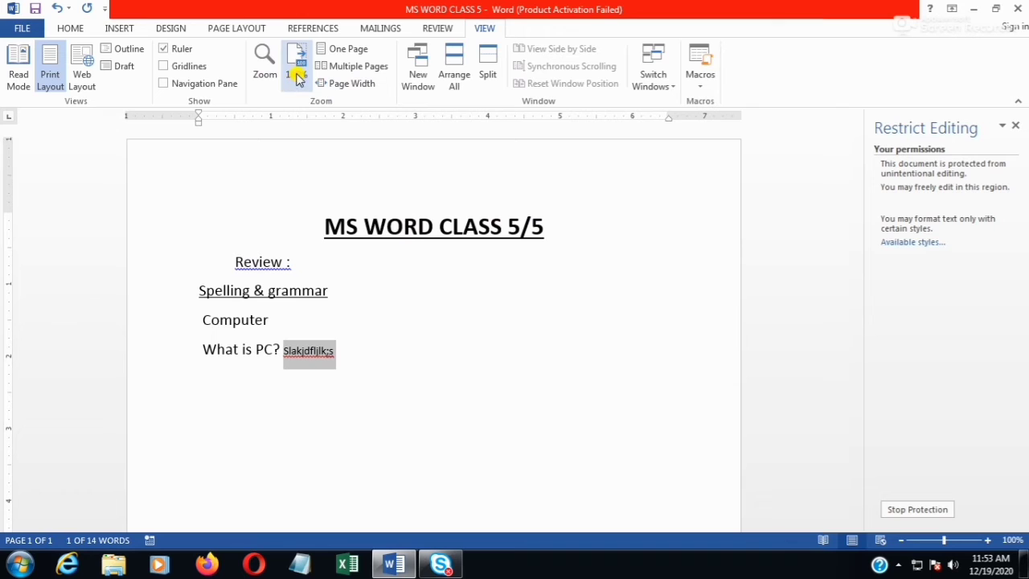
left_click(344, 49)
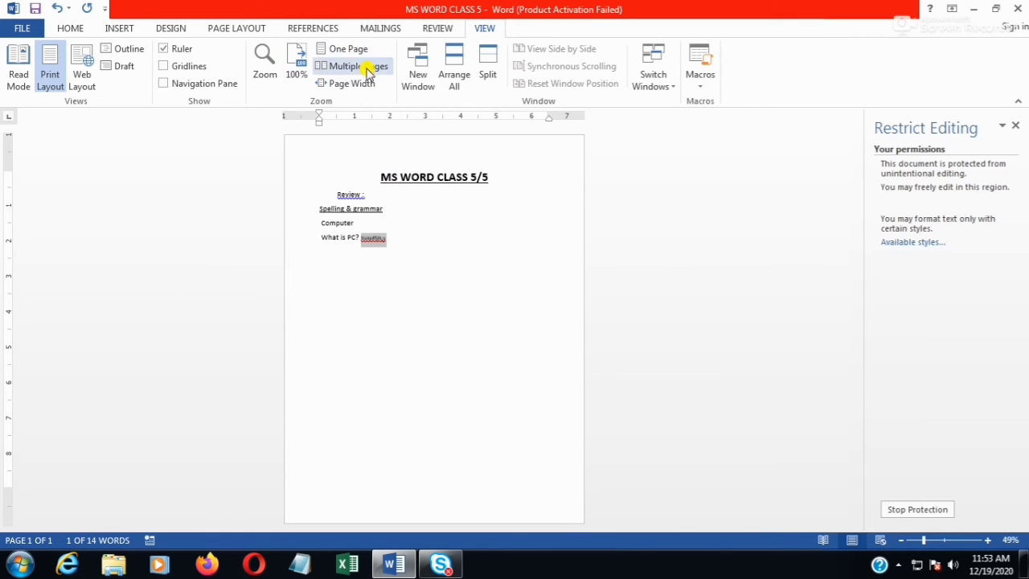
left_click(367, 69)
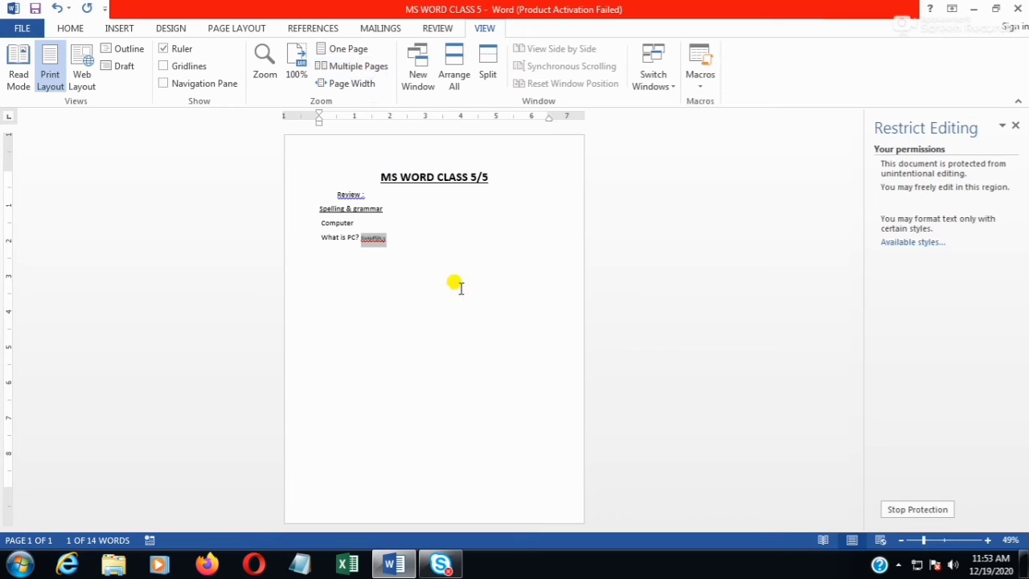
- Place the cursor in the blank area below "What is PC?" and add empty lines until the document fills four pages
double_click(403, 289)
key("Return")
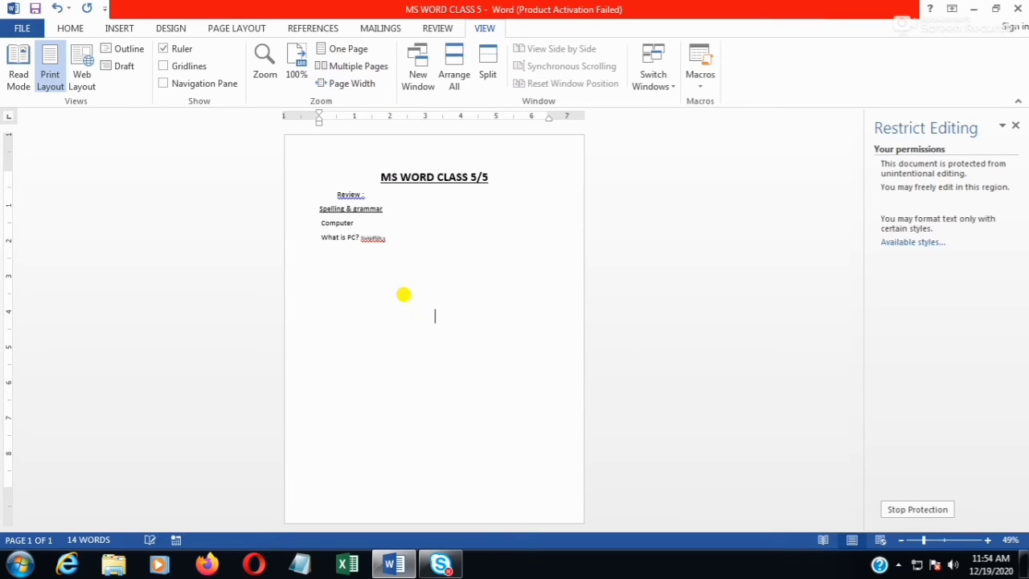
key("Return")
key("Return")
key("Return")
key("Return")
key("Return")
key("Return")
key("Return")
key("Return")
key("Return")
key("Return")
key("Return")
key("Return")
key("Return")
key("Return")
key("Return")
key("Return")
key("Return")
key("Return")
key("Return")
key("Return")
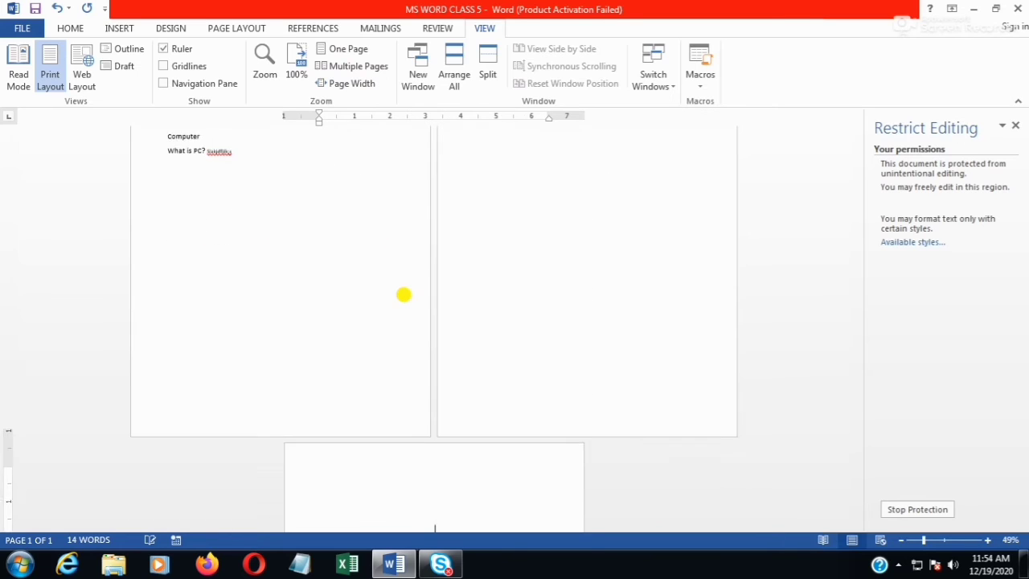
key("Return")
key("Return")
key("Return")
key("Return")
key("Return")
key("Return")
key("Return")
key("Return")
key("Return")
key("Return")
key("Return")
key("Return")
key("Return")
key("Return")
key("Return")
key("Return")
key("Return")
key("Return")
key("Return")
key("Return")
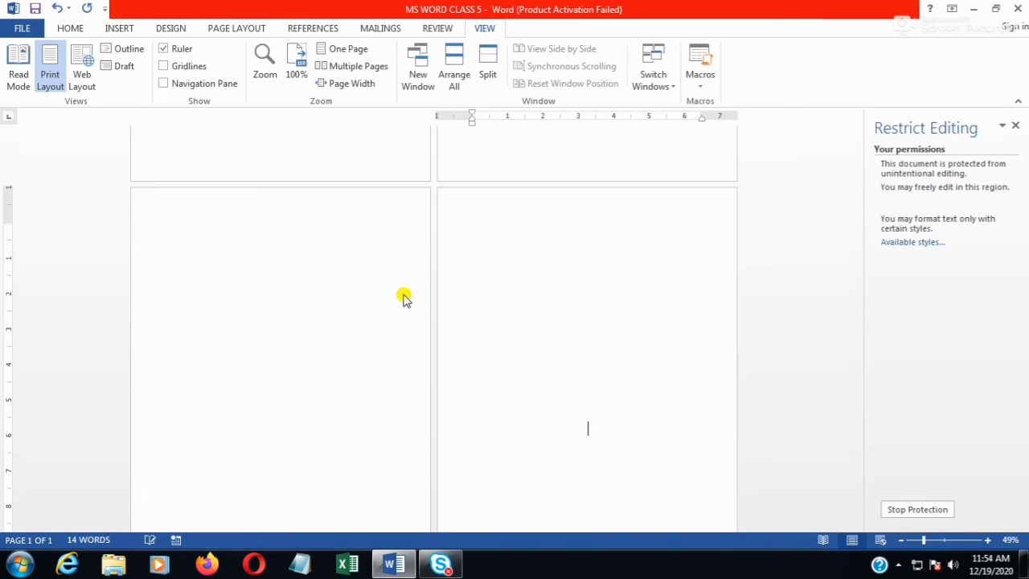
- Compare the document in One Page, Multiple Pages and Page Width zoom, finishing in One Page
scroll(328, 142, "up", 5)
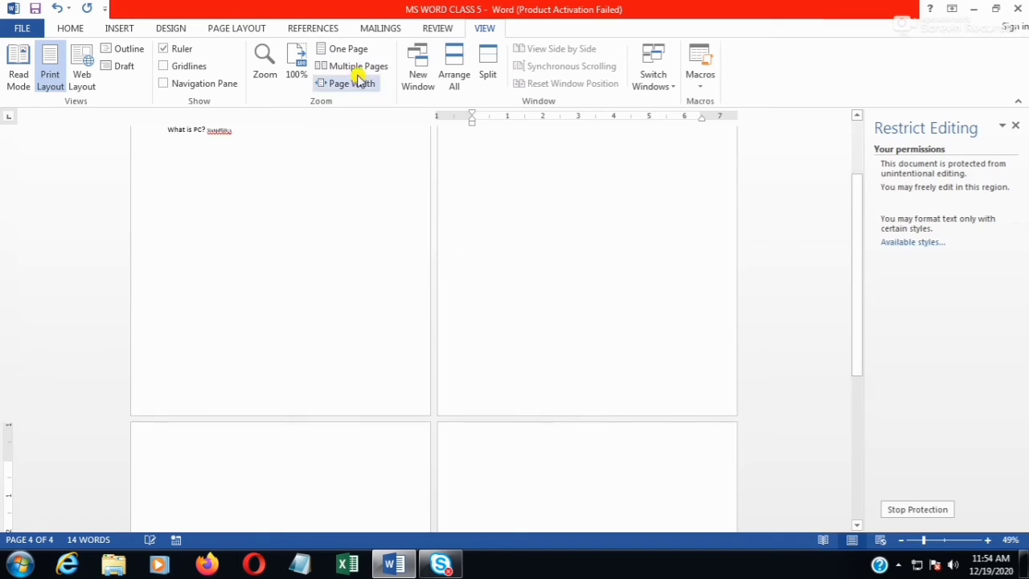
scroll(335, 201, "up", 3)
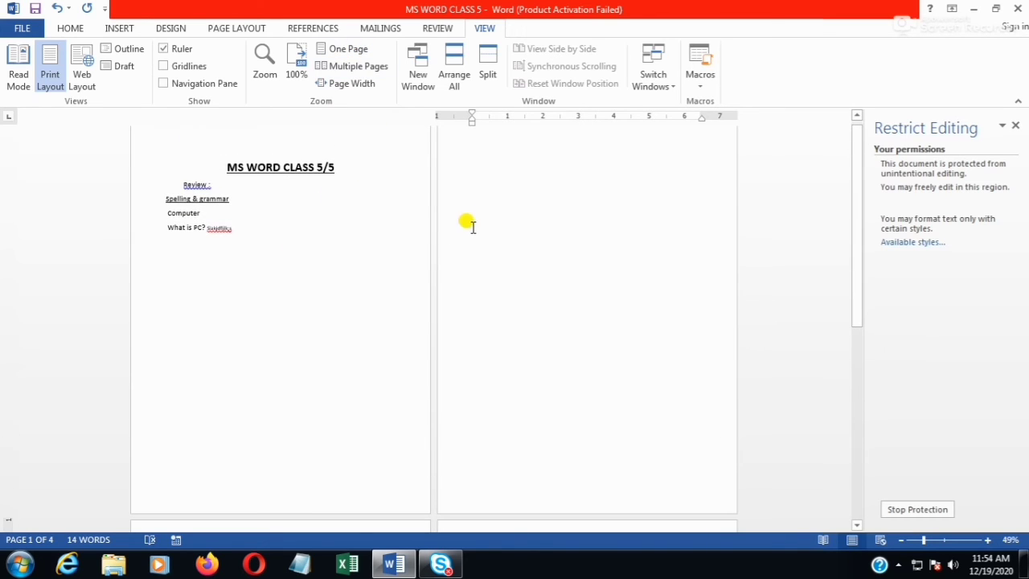
left_click(346, 48)
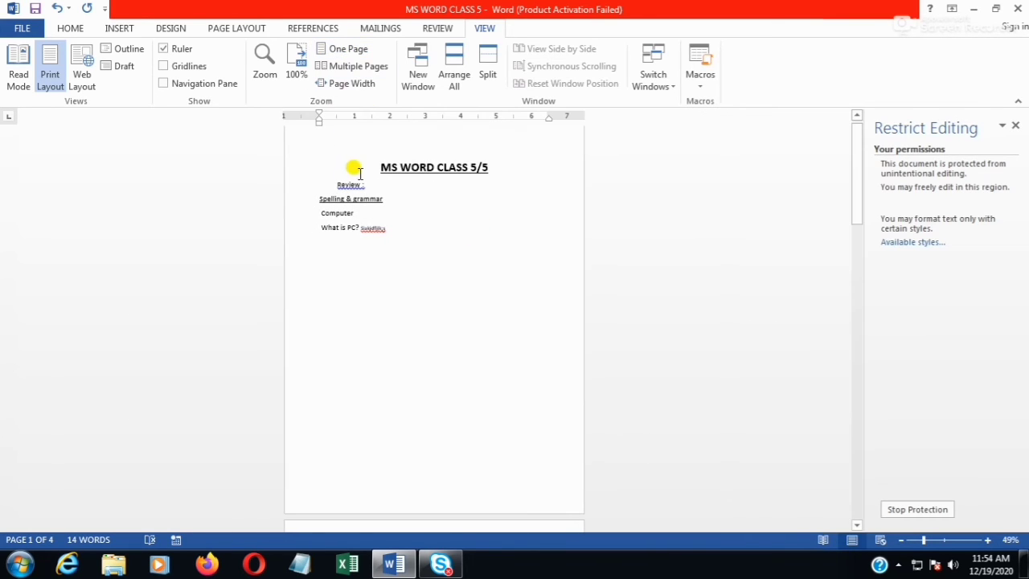
left_click(374, 65)
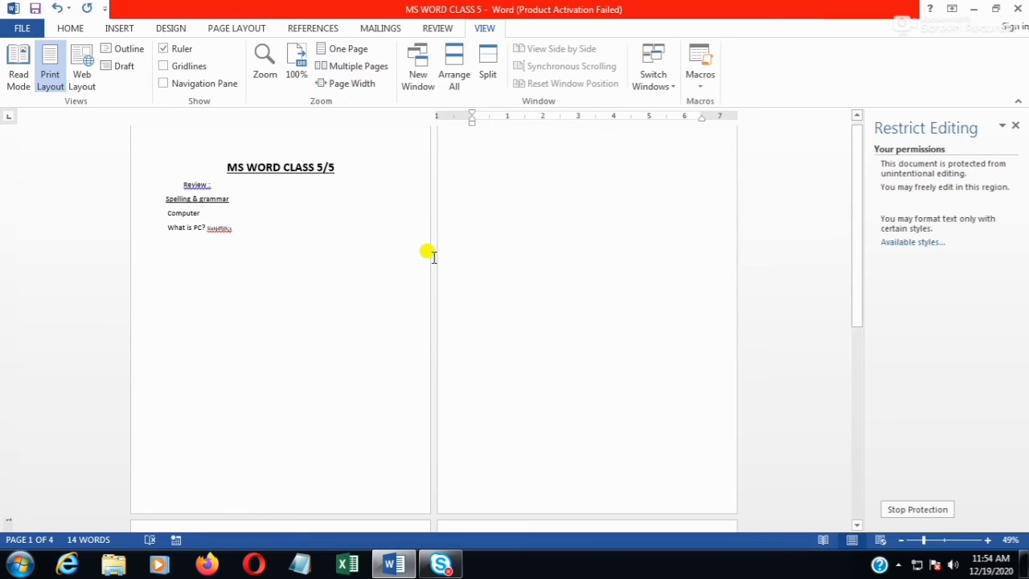
left_click(357, 85)
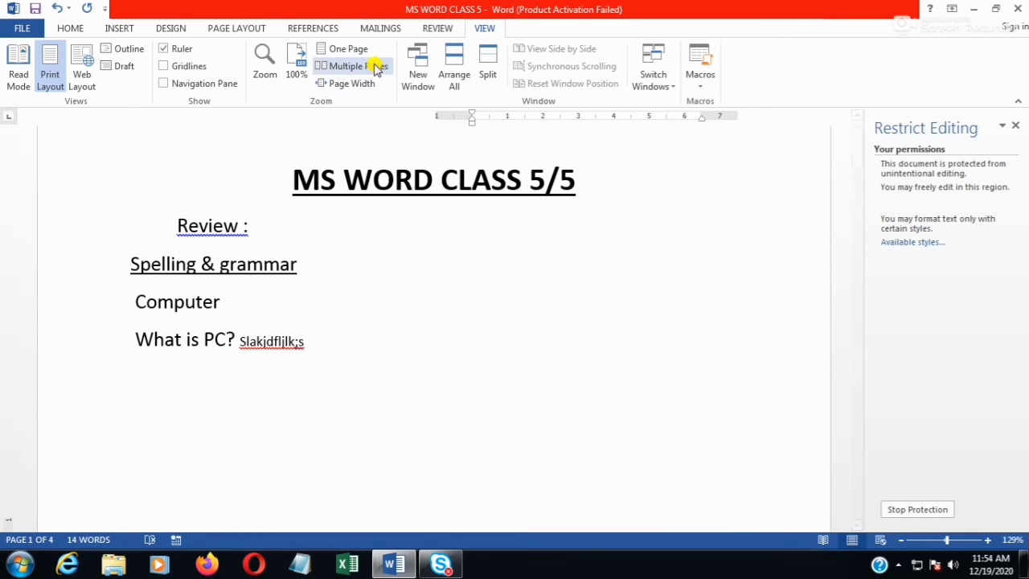
left_click(358, 48)
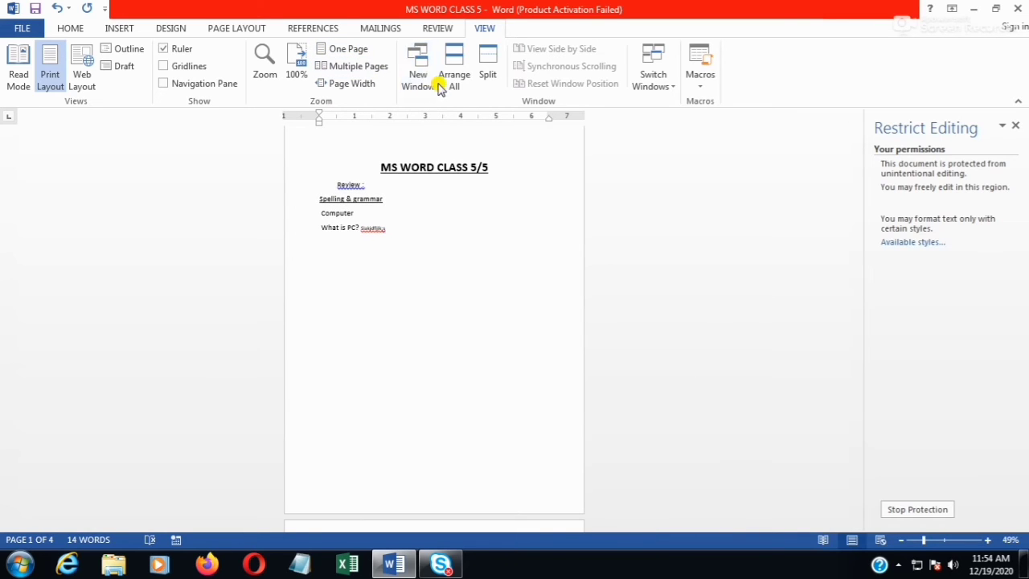
- Open a second window of the document, compare it with the first window, and close the second one
left_click(420, 80)
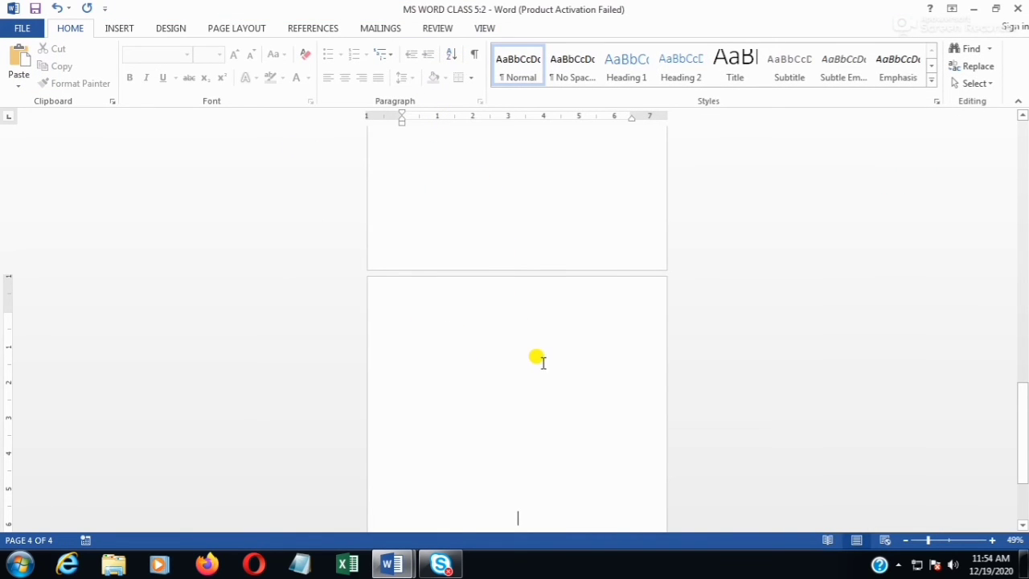
mouse_move(426, 541)
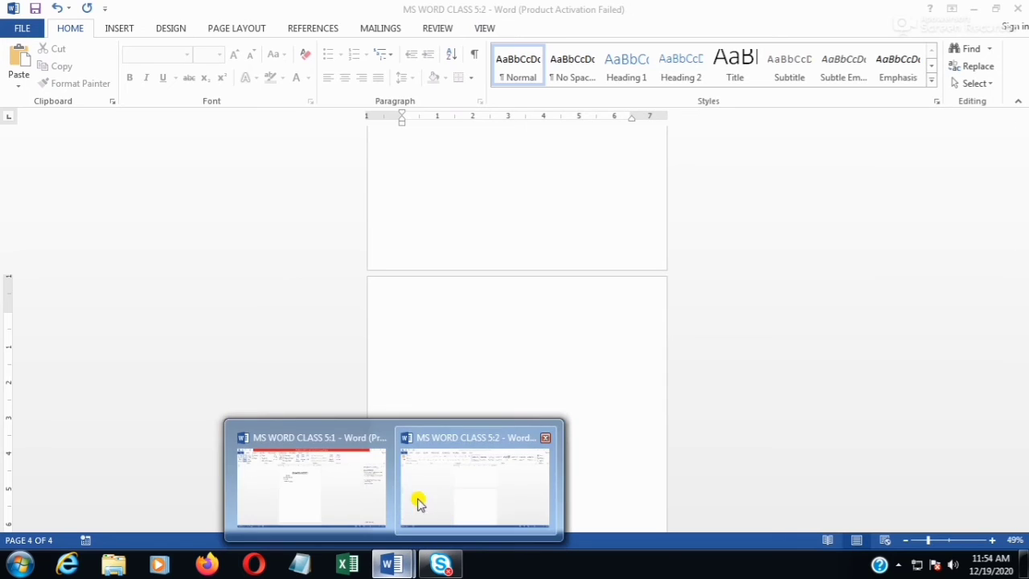
left_click(379, 484)
mouse_move(394, 563)
left_click(471, 503)
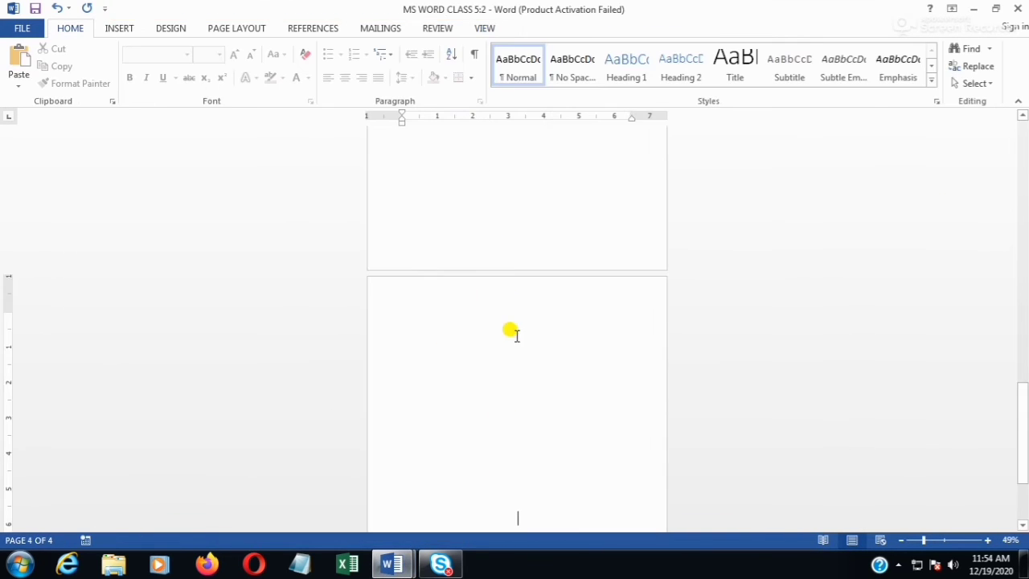
scroll(498, 256, "up", 10)
scroll(514, 256, "up", 15)
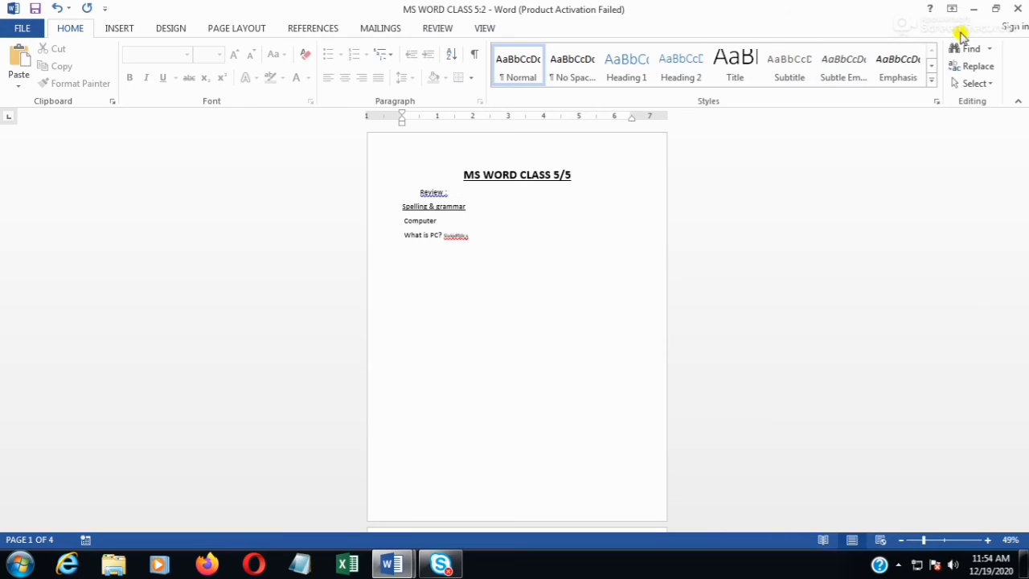
left_click(1017, 8)
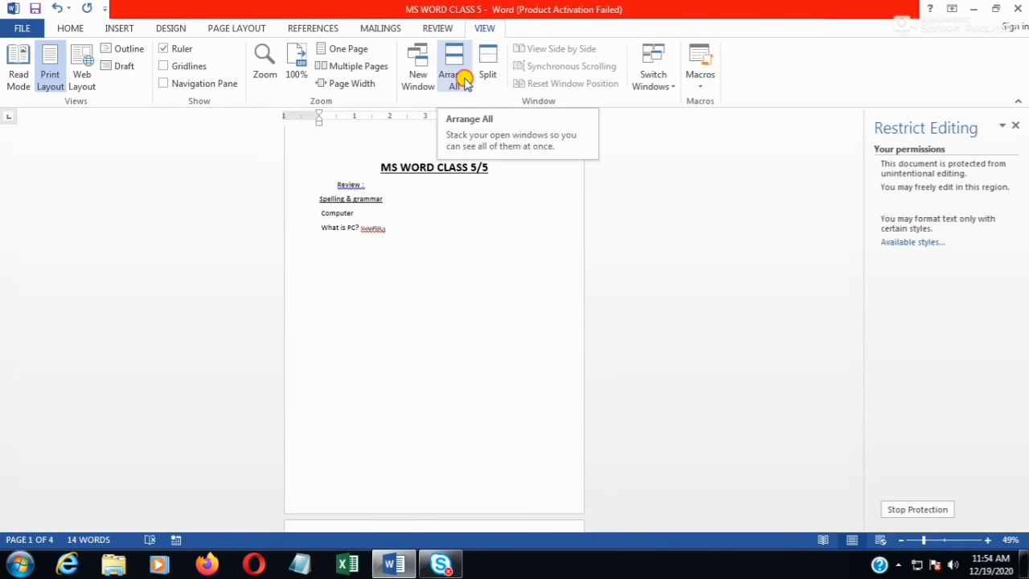
- Arrange all open Word windows and check the list of windows available for switching
left_click(464, 82)
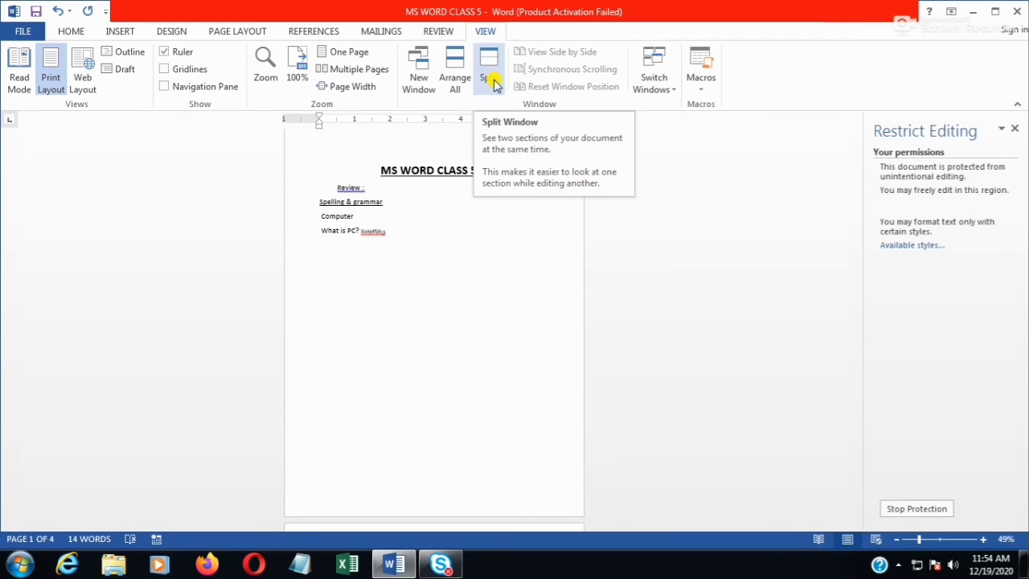
left_click(671, 94)
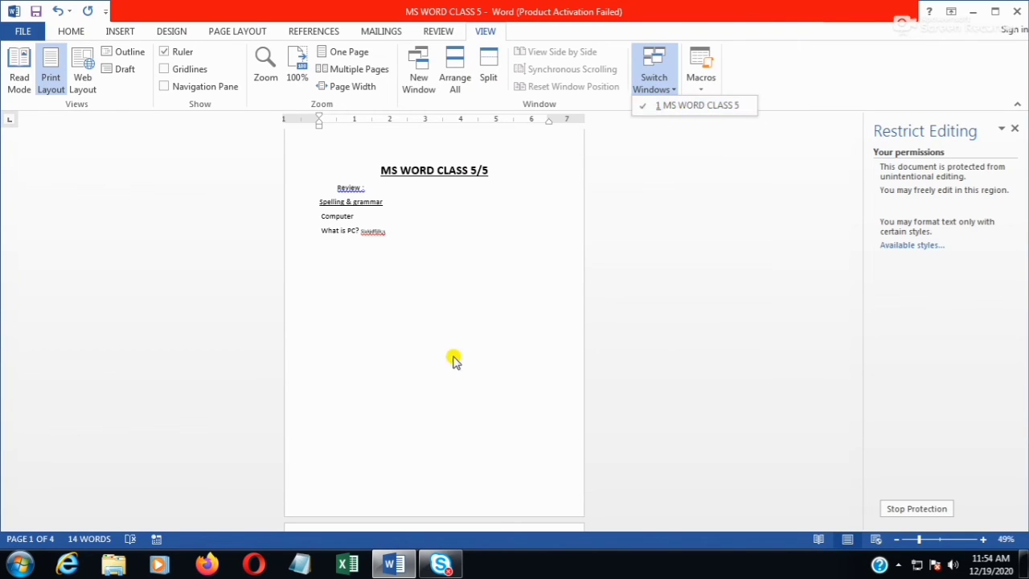
left_click(405, 288)
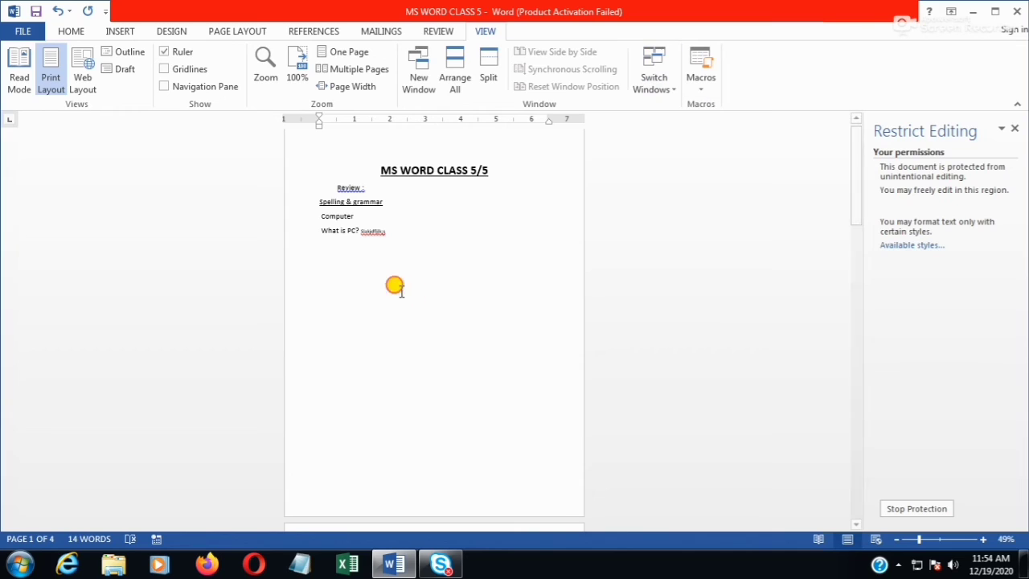
- Create a new blank document and return to the MS WORD CLASS 5 window
key("ctrl+n")
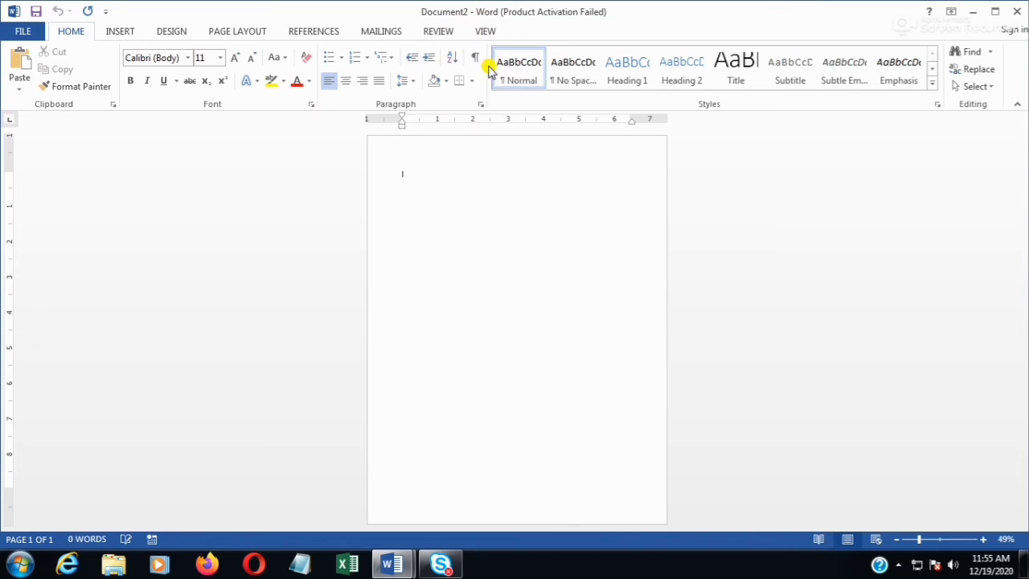
left_click(406, 561)
left_click(359, 496)
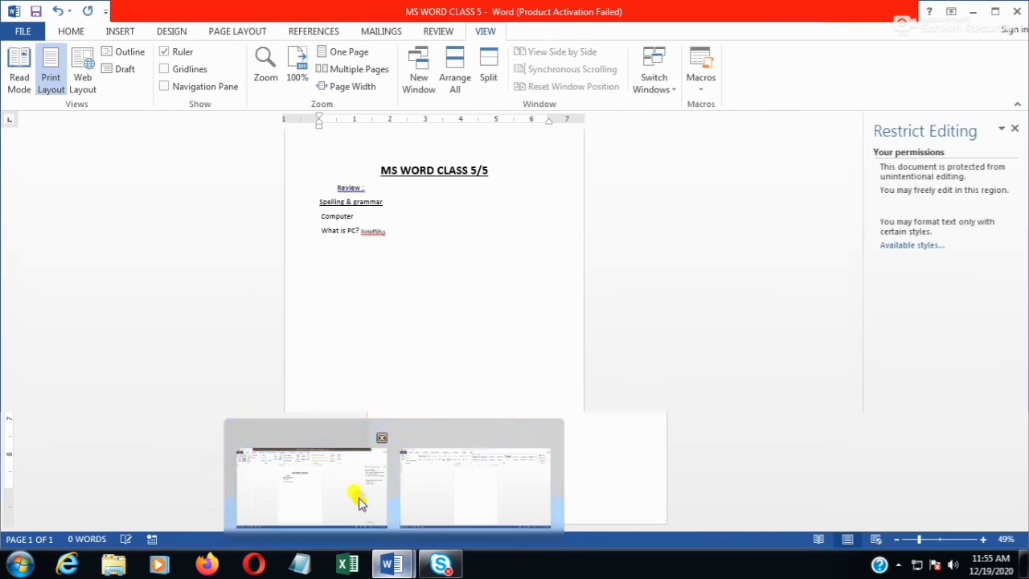
- Use Switch Windows to go to Document2 and back to MS WORD CLASS 5
left_click(677, 88)
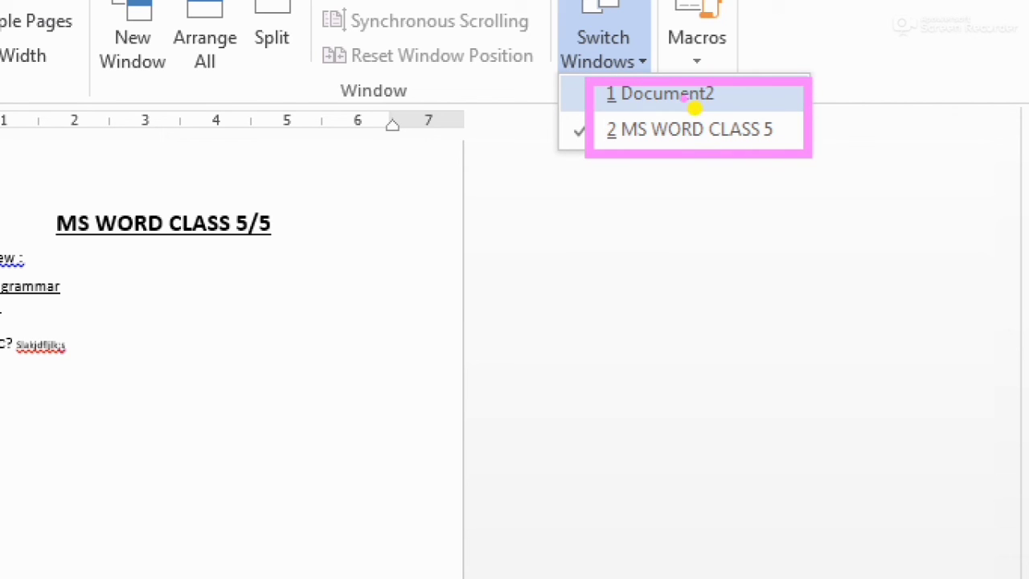
left_click(683, 133)
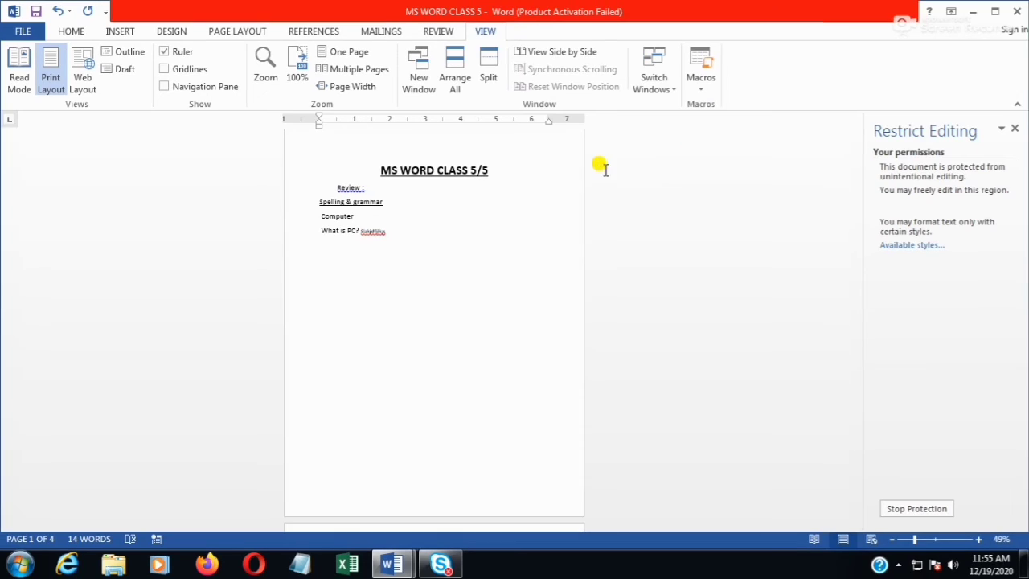
left_click(672, 90)
left_click(683, 105)
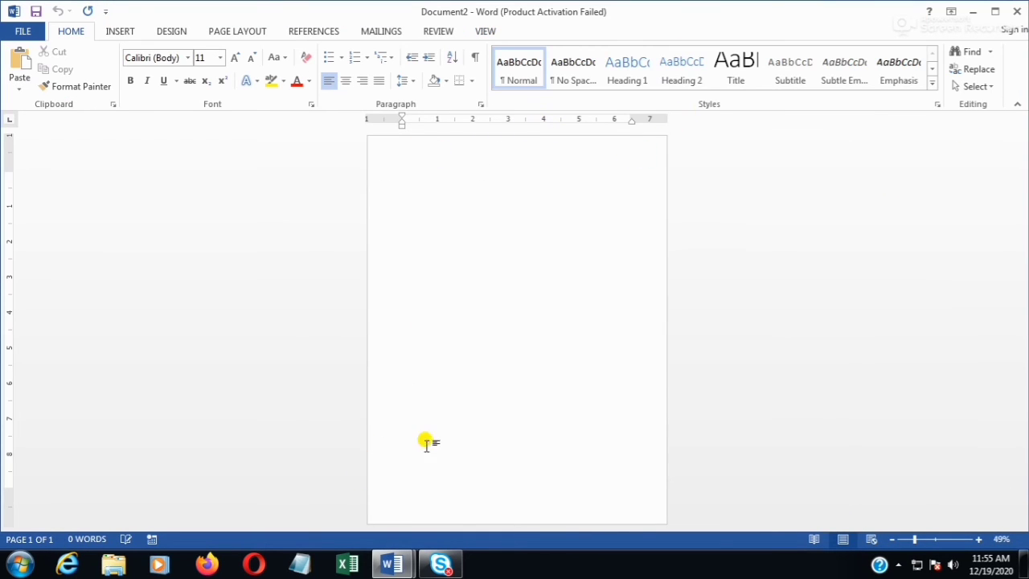
left_click(486, 34)
left_click(653, 77)
left_click(685, 123)
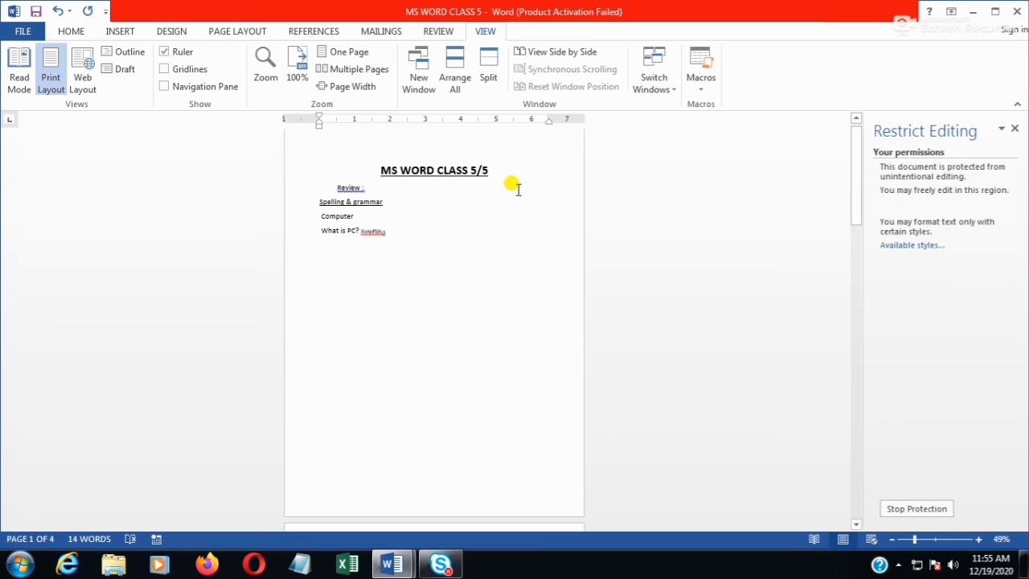
- Zoom the document to 116% and add the lines "Short cut keys" and "Ctrl + c for copy" below "What is PC?"
left_click(377, 320)
left_click(391, 292)
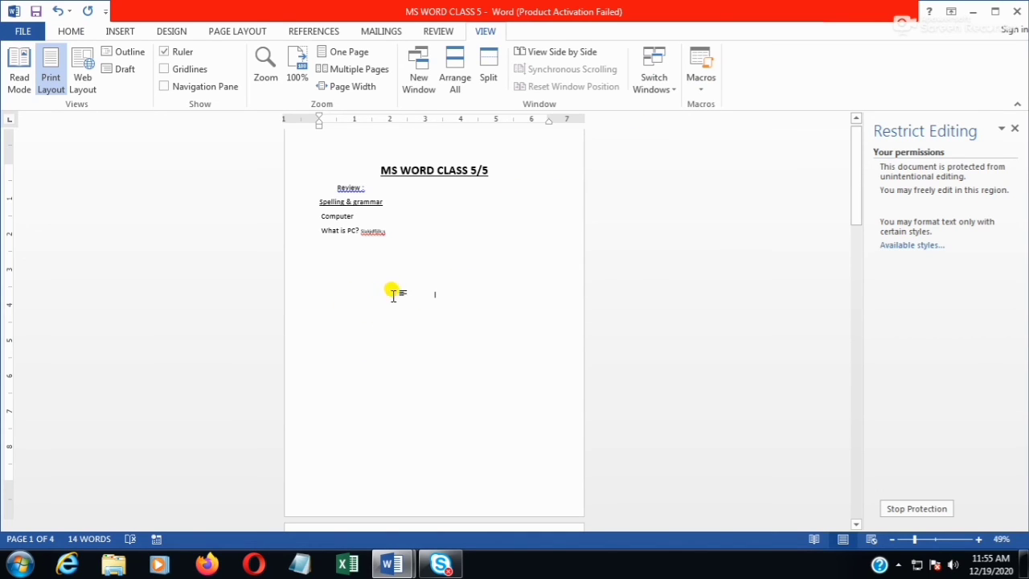
left_click(342, 274)
left_click_drag(919, 541, 937, 539)
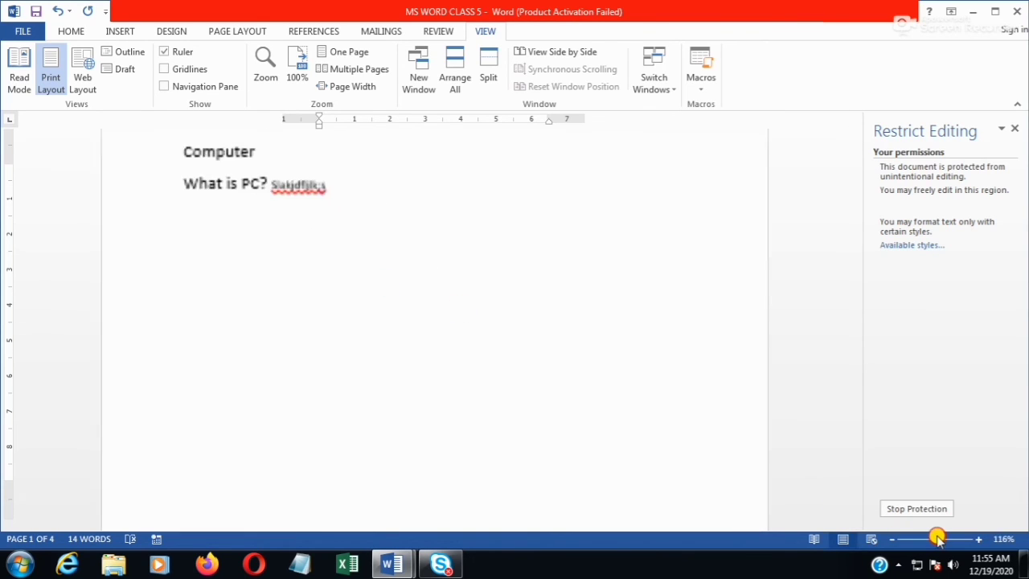
left_click(191, 230)
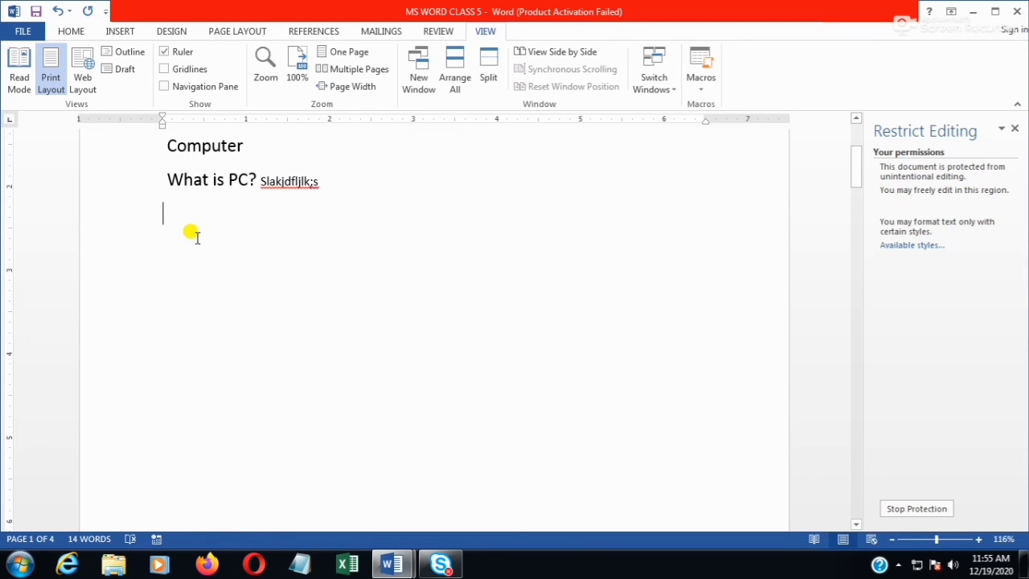
key("Return")
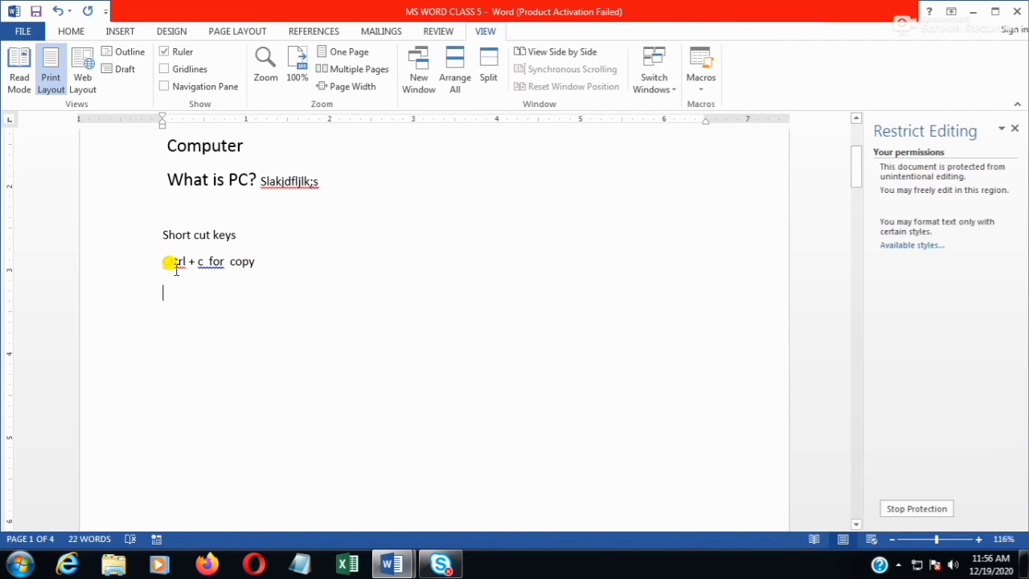
- Delete the copy shortcut line and select the "Short cut keys" line above it
left_click_drag(155, 257, 257, 269)
key("Delete")
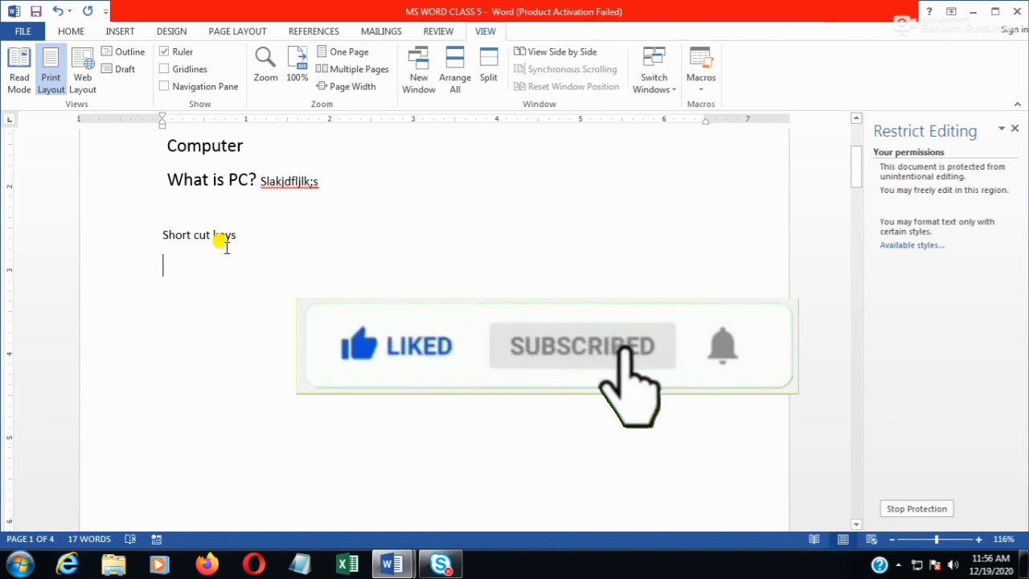
left_click_drag(233, 234, 152, 232)
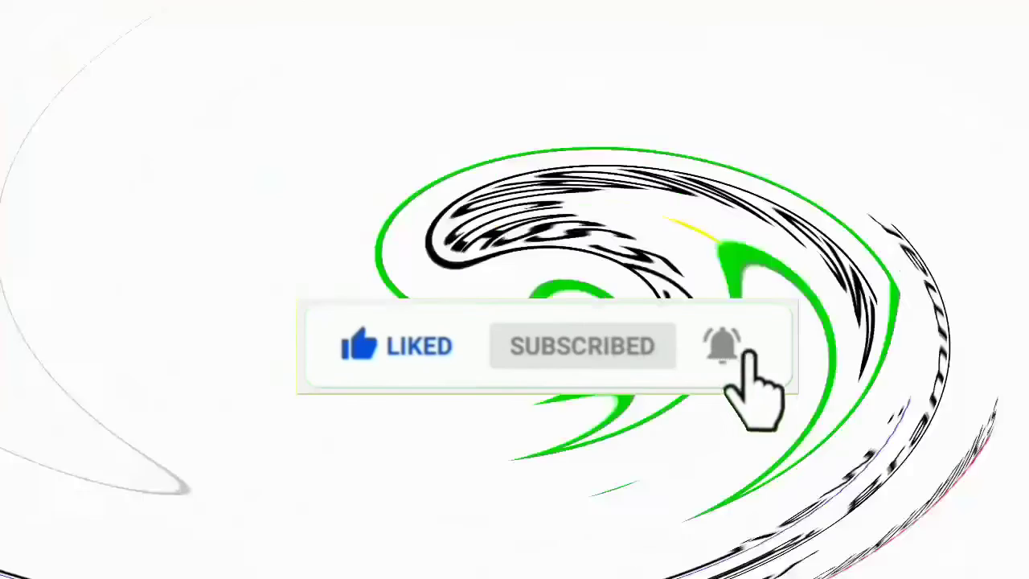